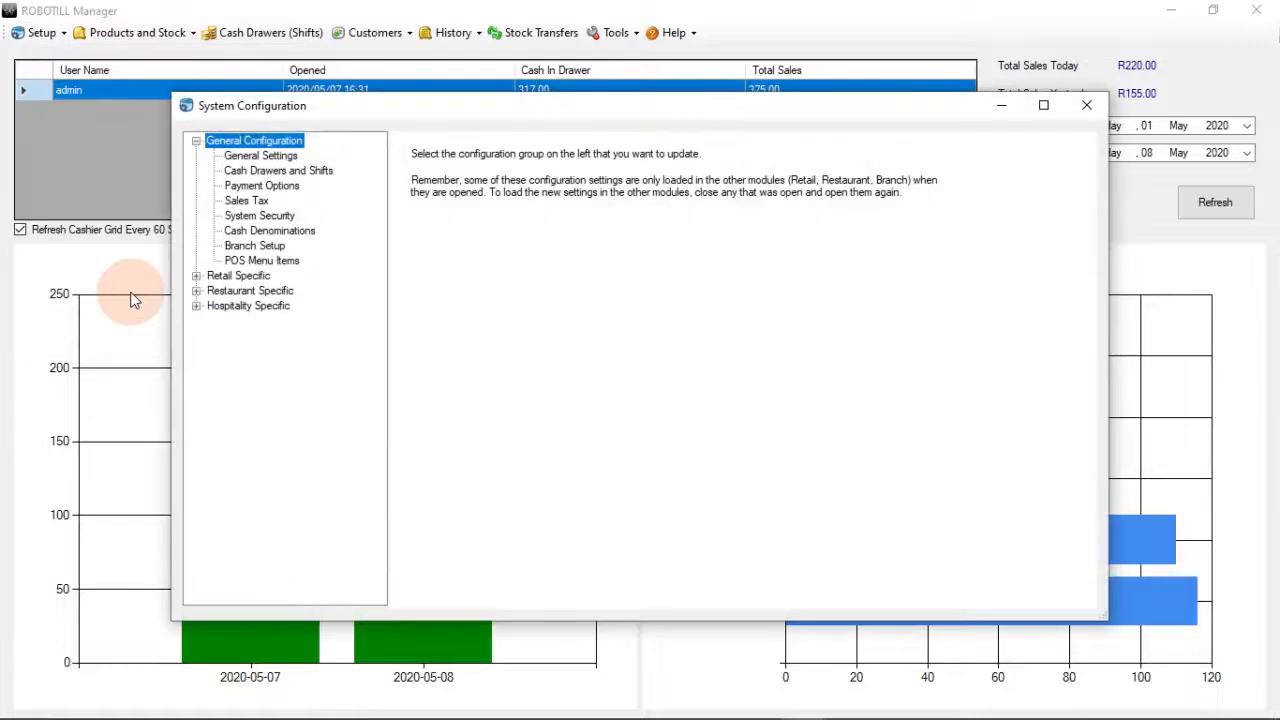
Review the additional payment settings for Custom Payment A and Custom Payment B, and close the system configuration
left_click(262, 188)
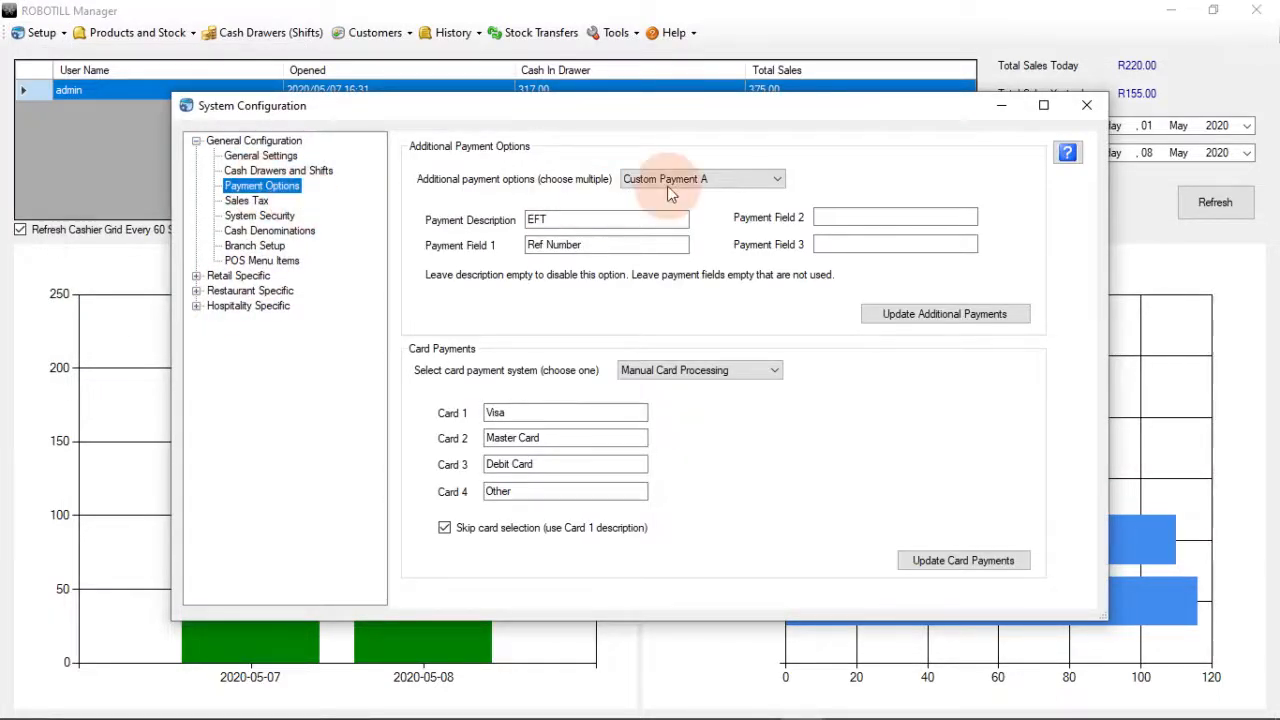
left_click(703, 180)
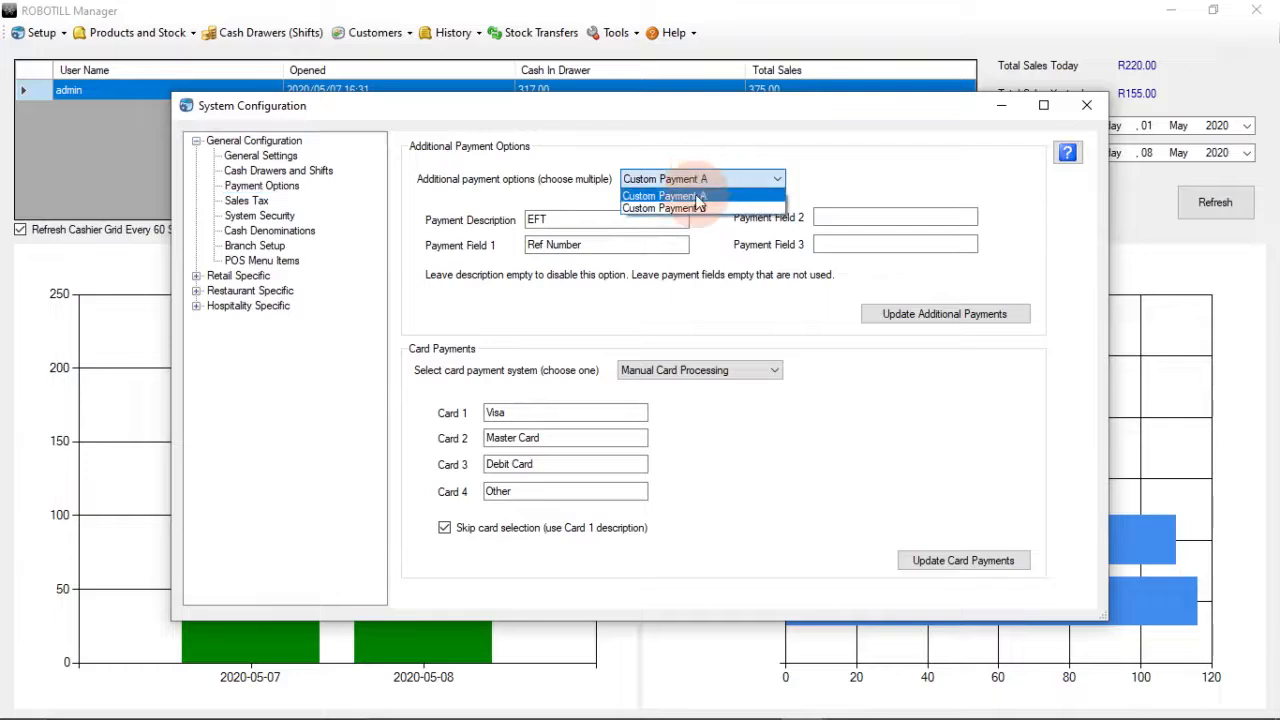
left_click(698, 209)
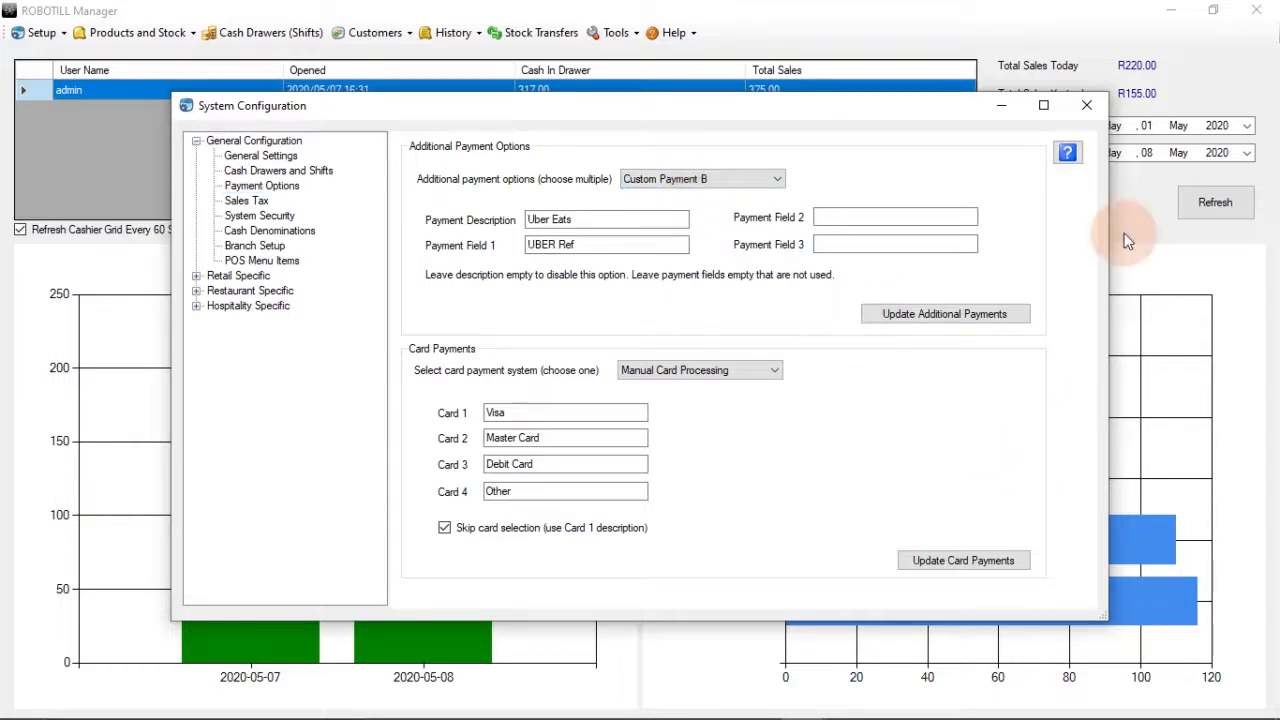
left_click(1097, 114)
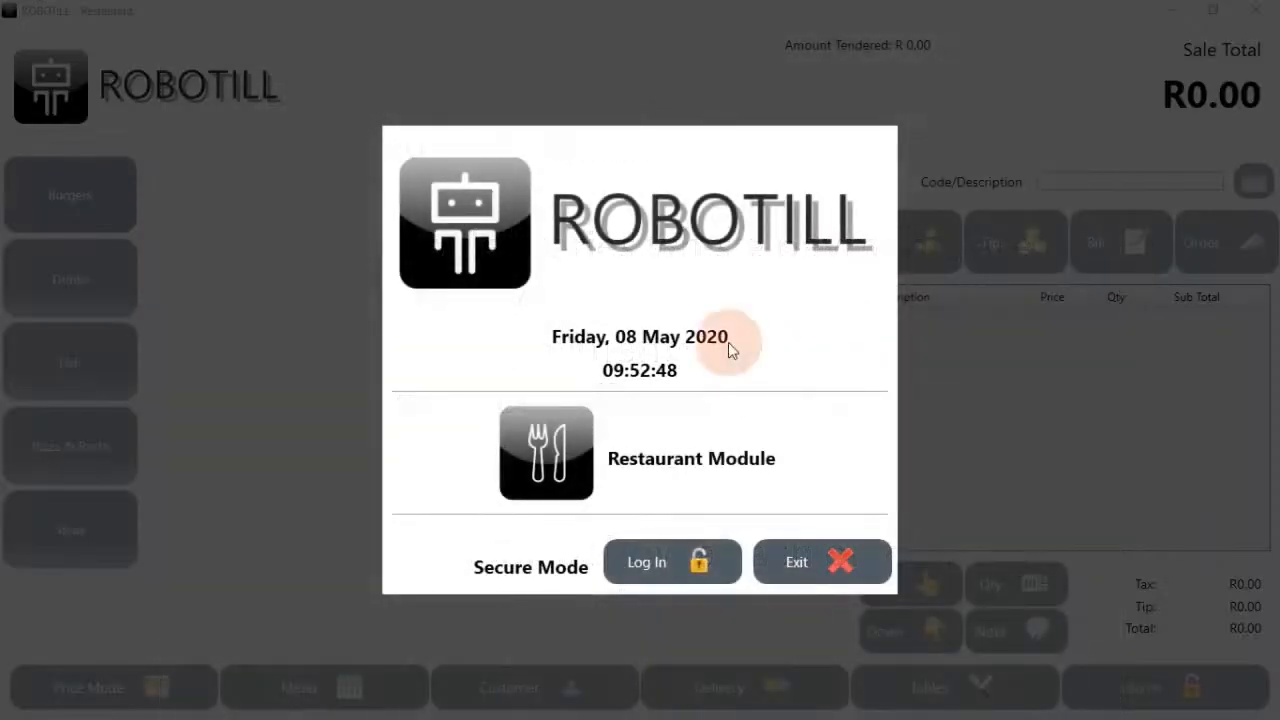
Log in to the Restaurant module with the cashier's PIN
left_click(684, 581)
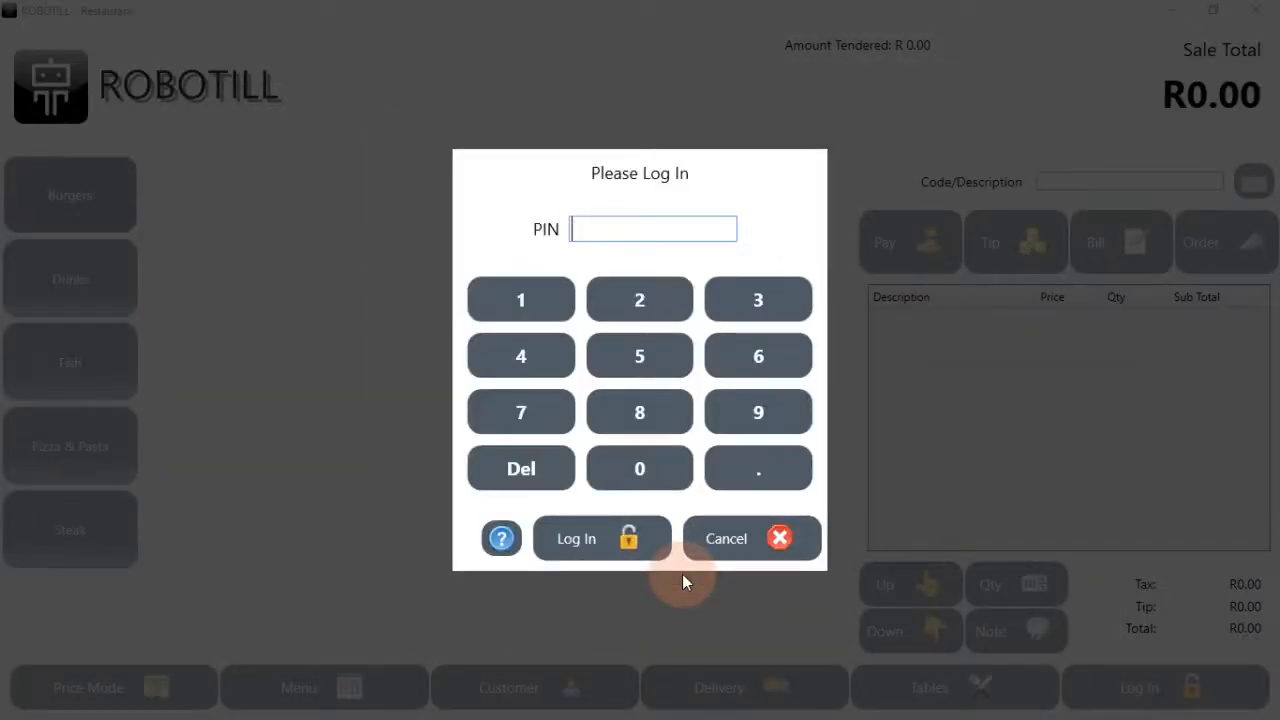
type("•••••")
key("Return")
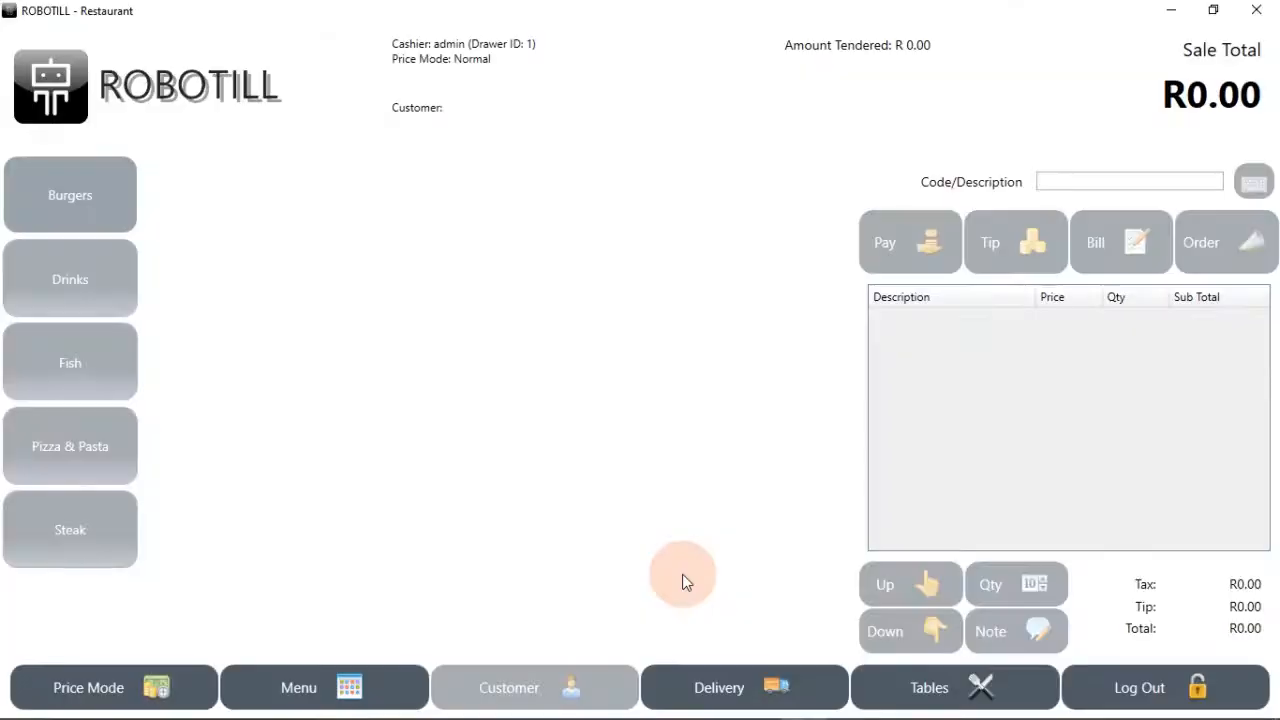
Start a new delivery order for the first customer in the customer list
left_click(748, 704)
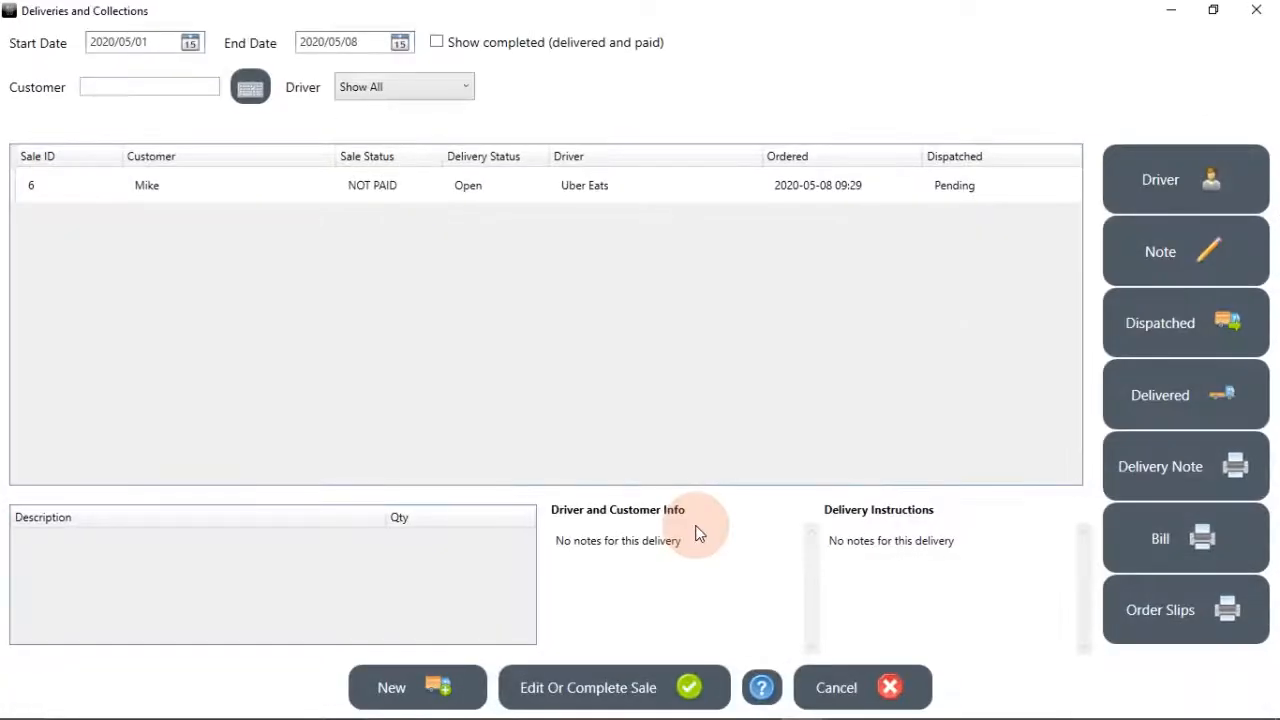
left_click(397, 689)
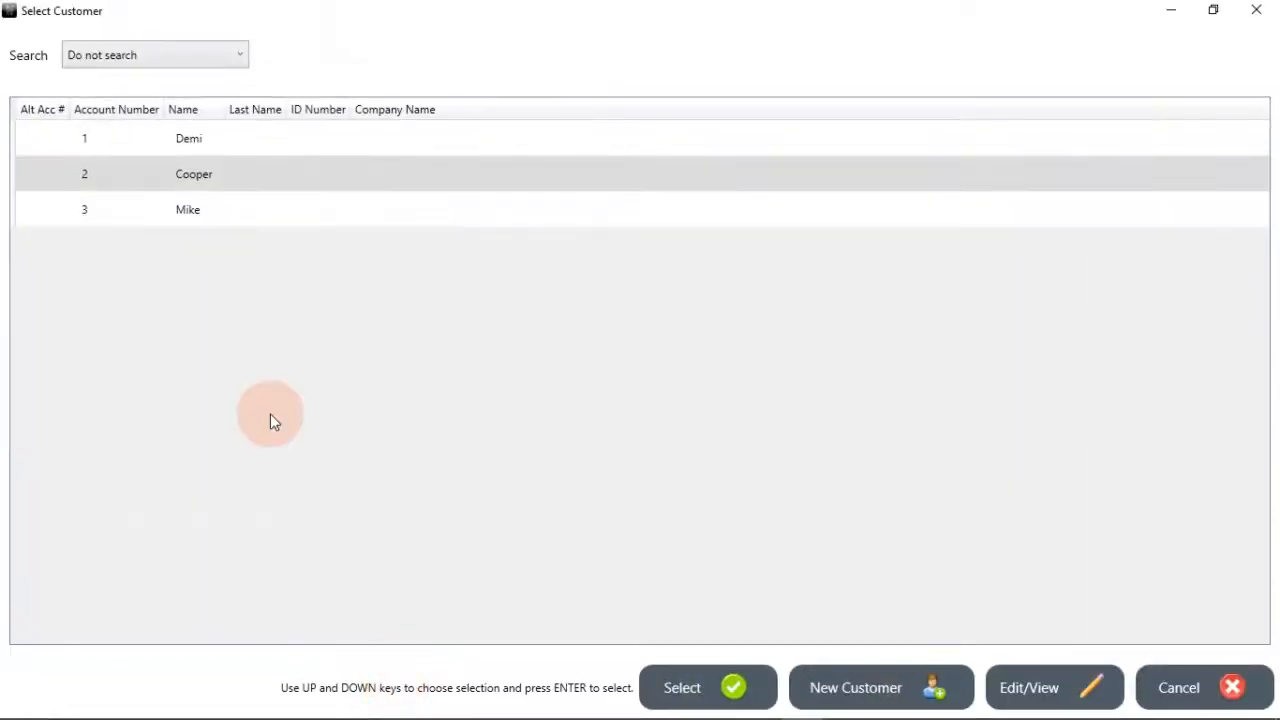
left_click(156, 142)
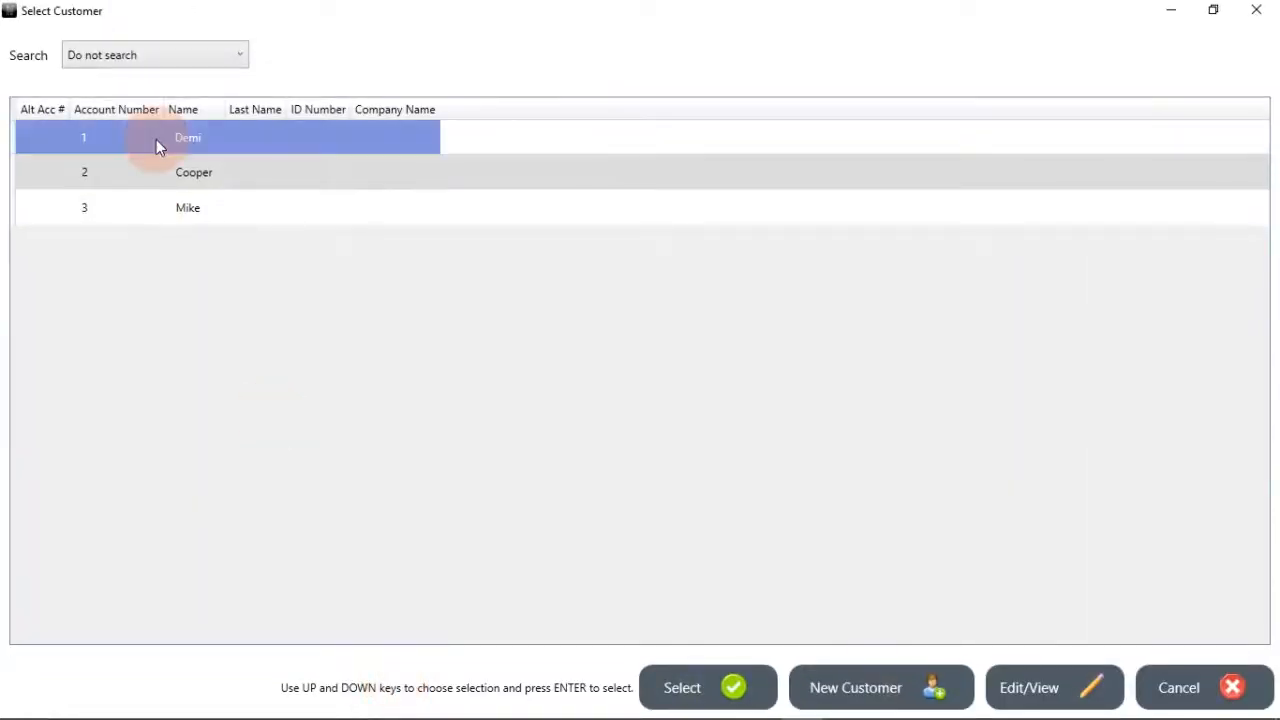
left_click(683, 689)
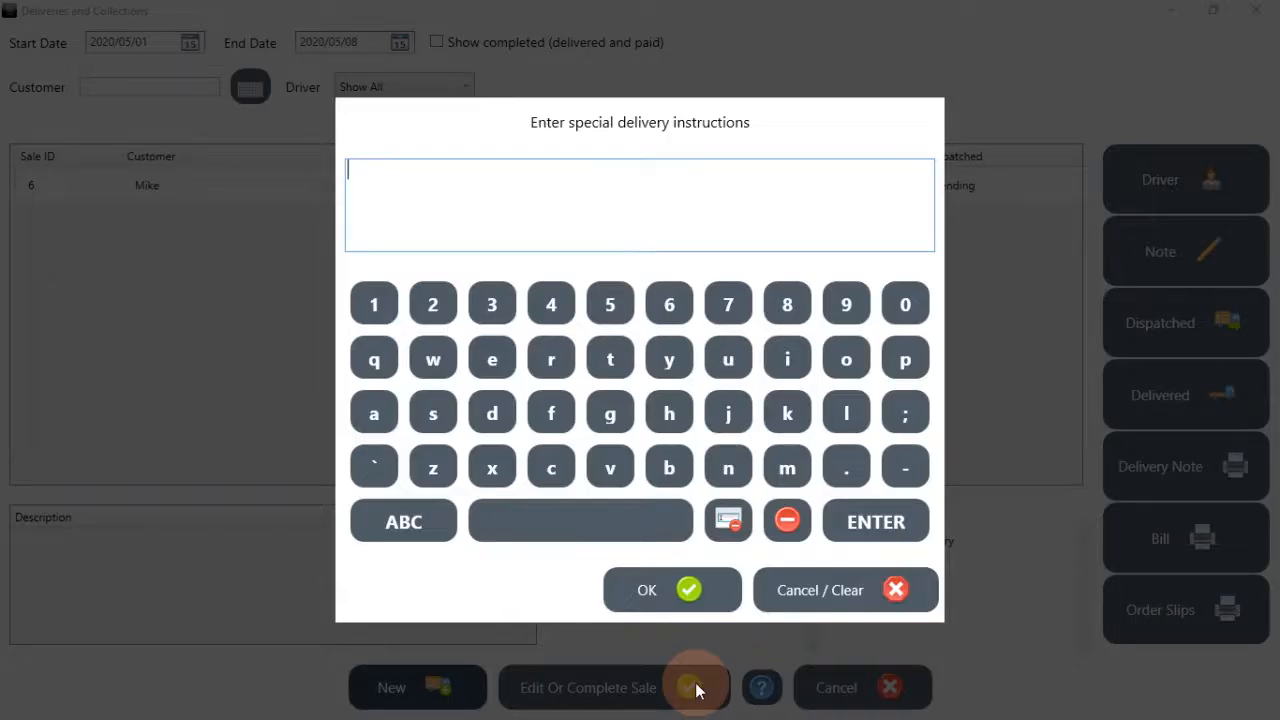
Enter delivery instructions starting "Deliver to neighbour at", followed by the neighbour's street address and name, and accept them
type("Deliver to neighbour at")
key("Return")
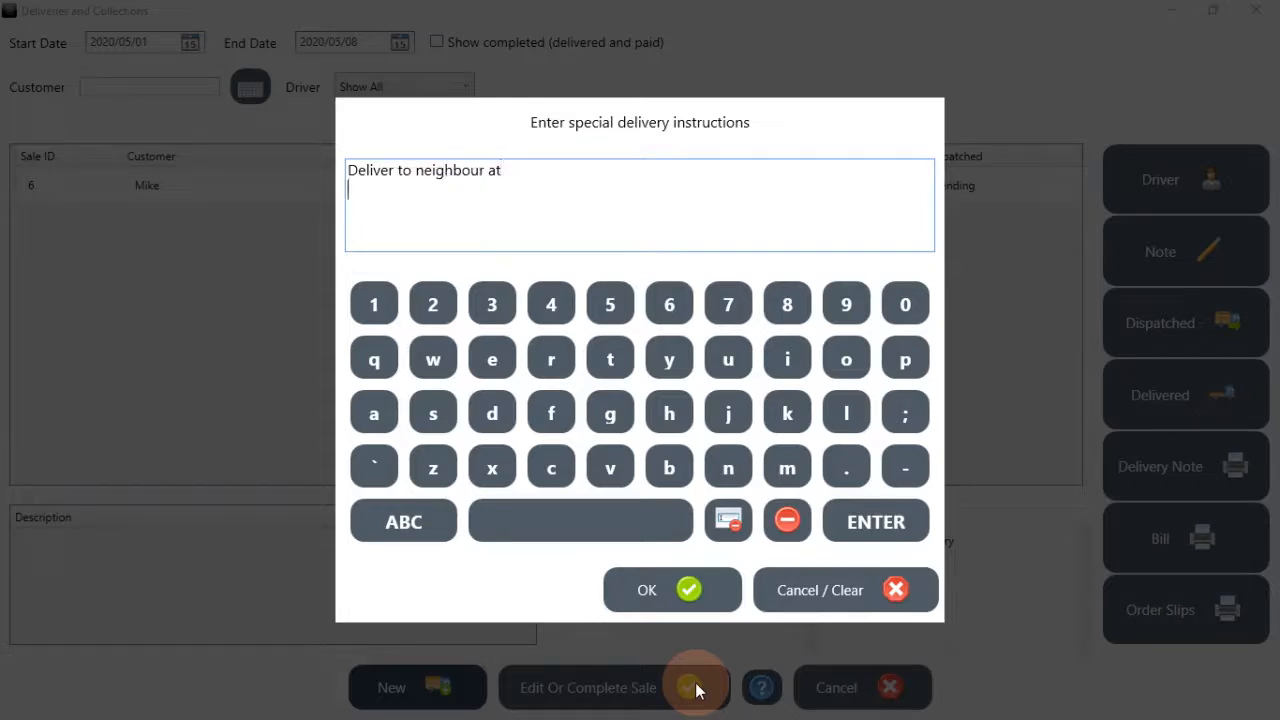
type("111 Main road")
key("Return")
type("Name: ")
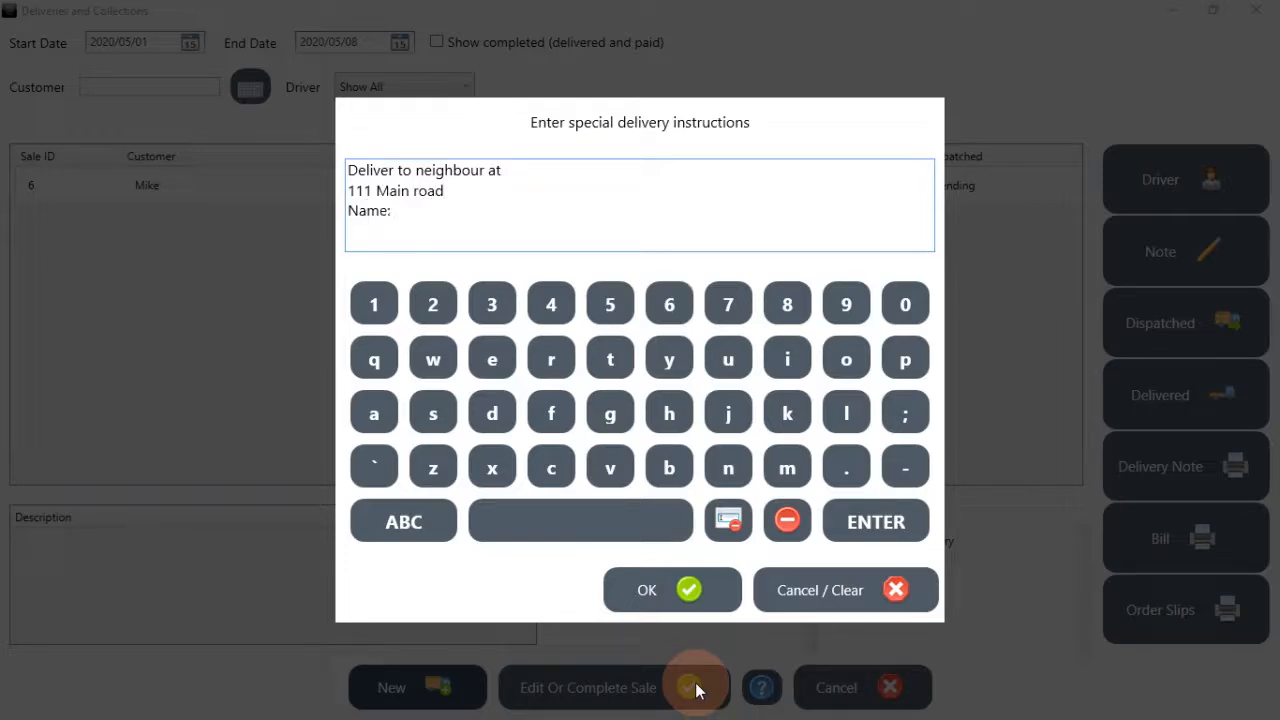
type("Mike")
left_click(688, 590)
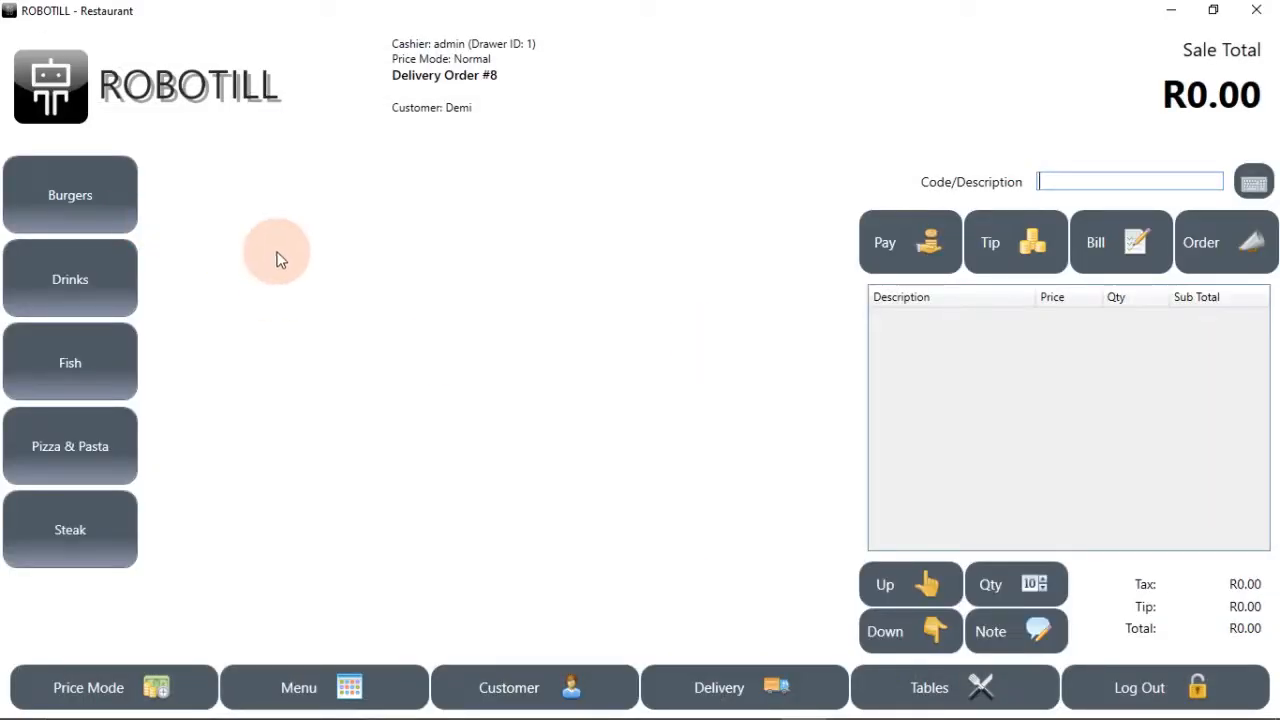
Add a Chicken Burger with Salad and a King Beef Burger with Chips to the delivery order
left_click(125, 202)
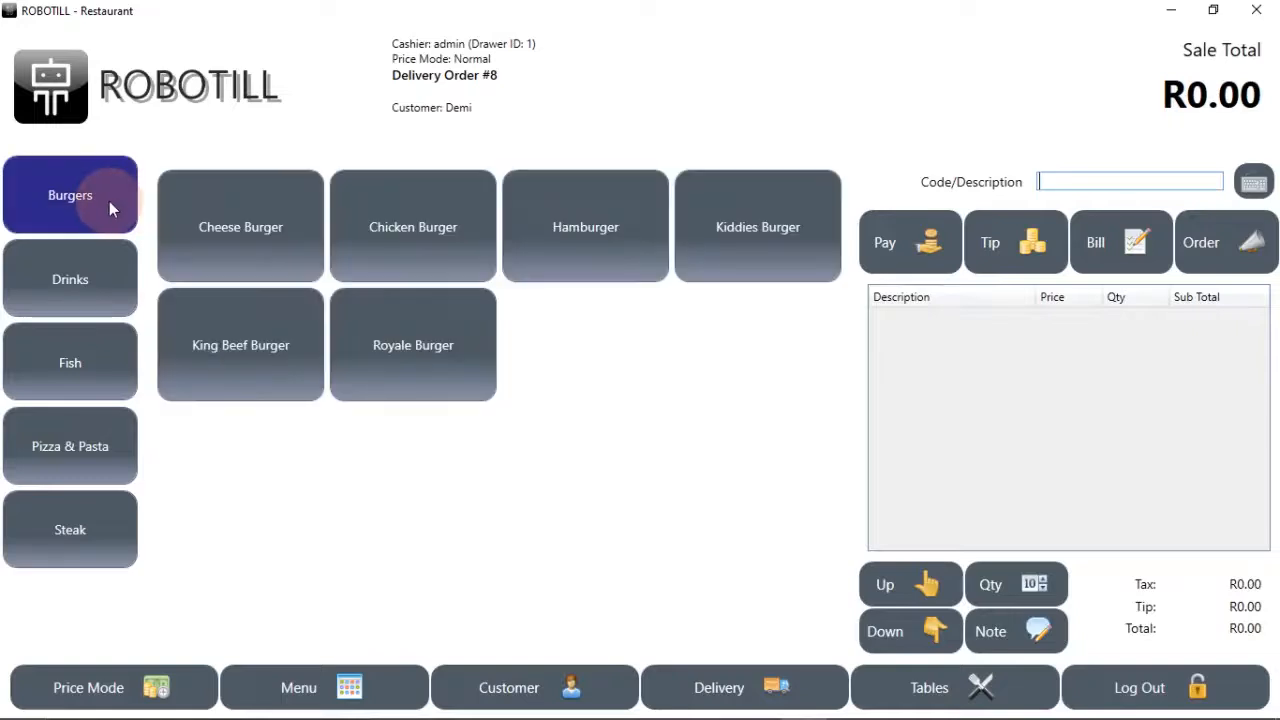
left_click(219, 236)
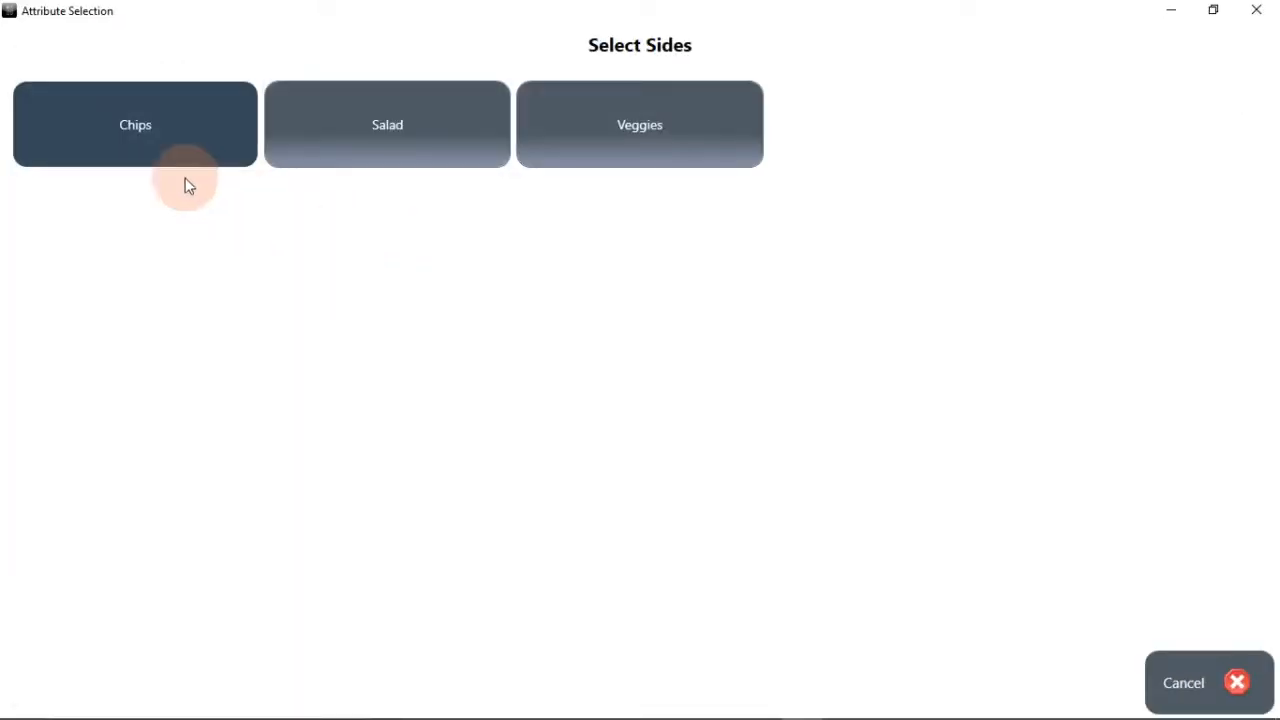
left_click(603, 160)
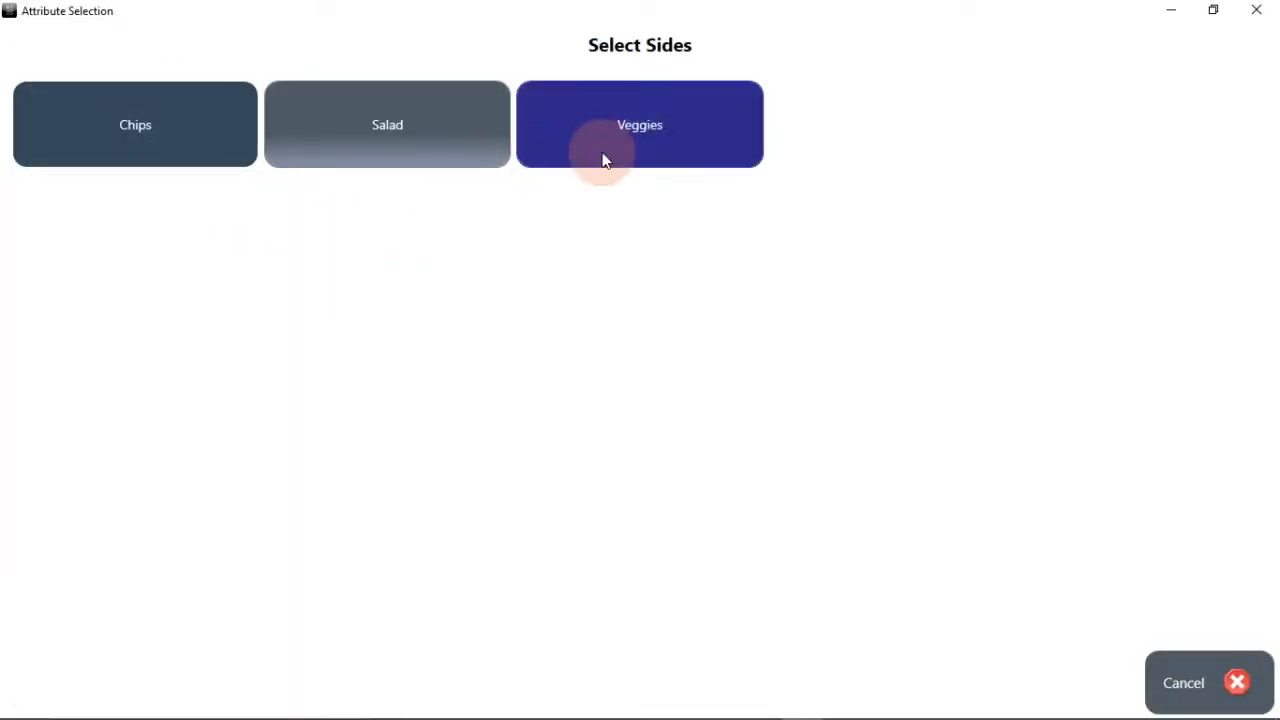
left_click(363, 148)
left_click(274, 356)
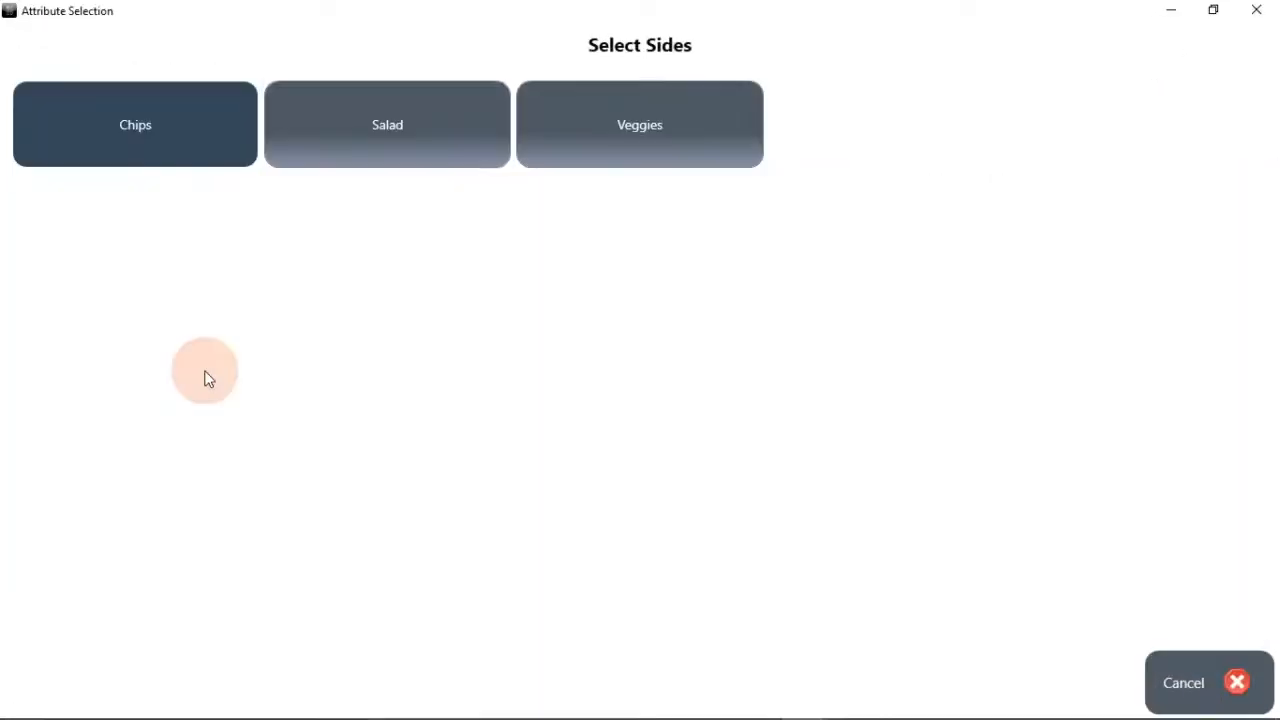
left_click(127, 163)
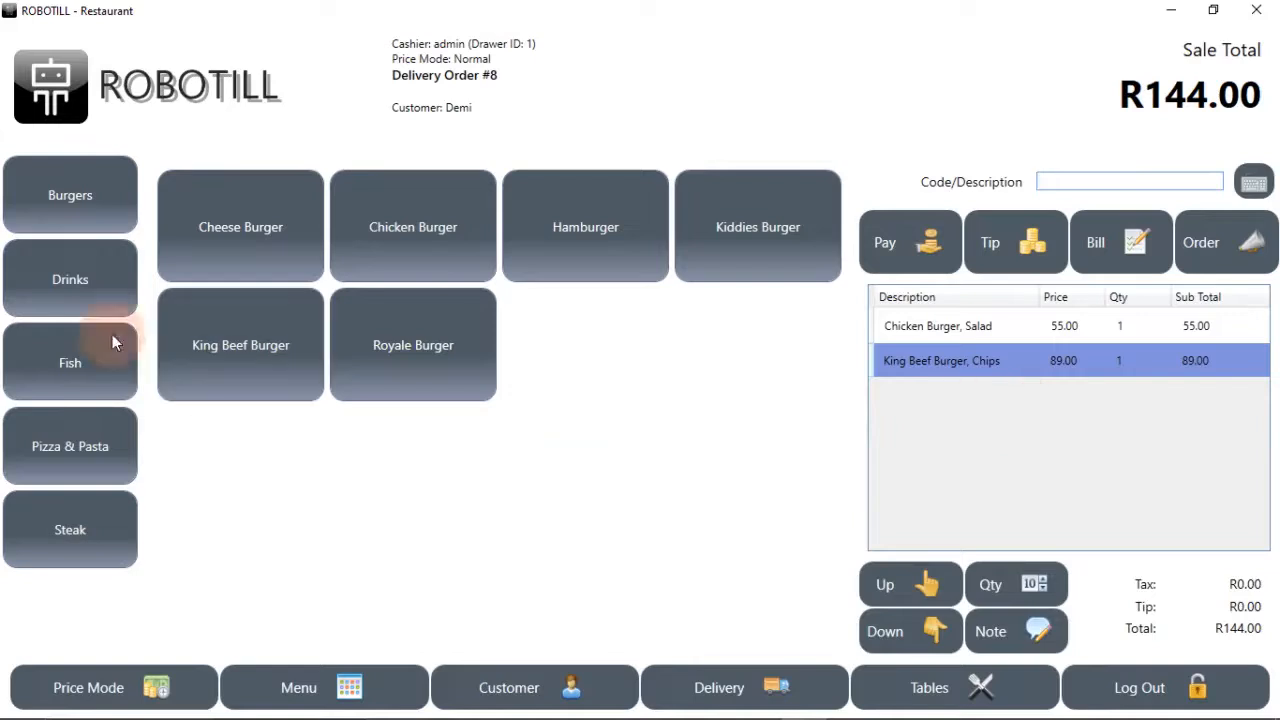
Add one Coke 500 ml and one Fanta 500 mo from the drinks to the delivery order
left_click(62, 283)
left_click(249, 254)
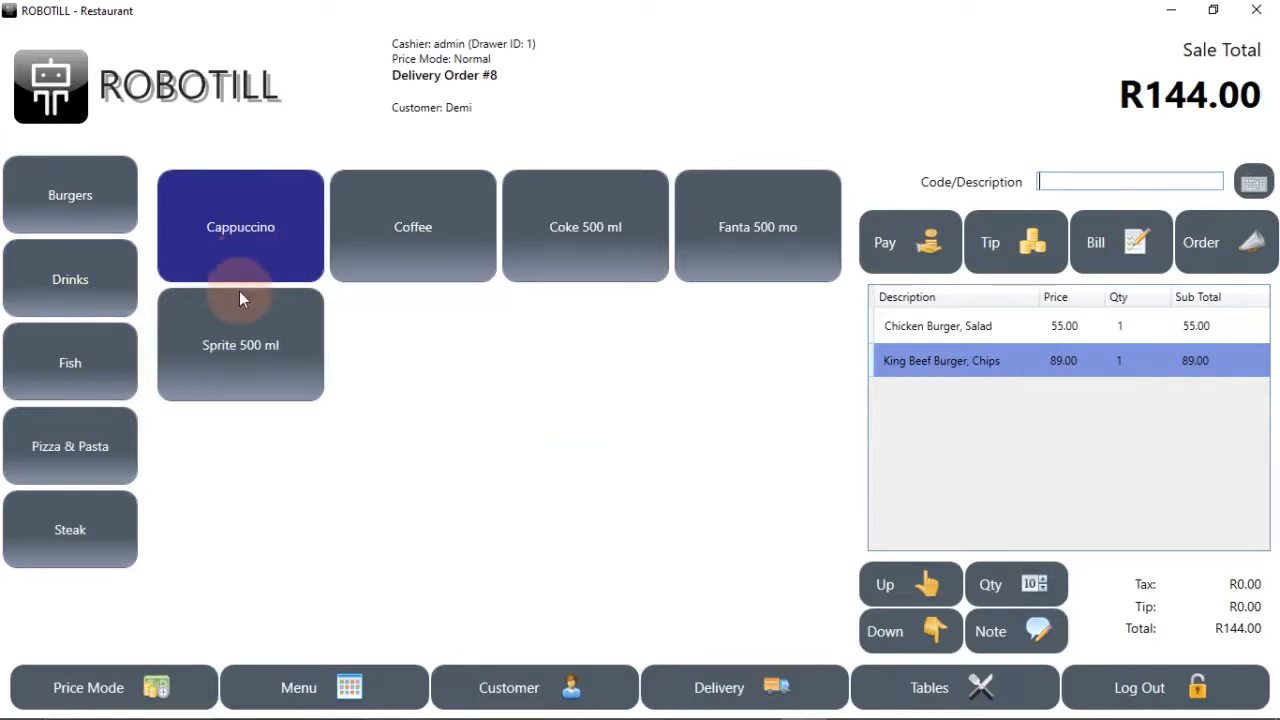
left_click(540, 233)
left_click(703, 228)
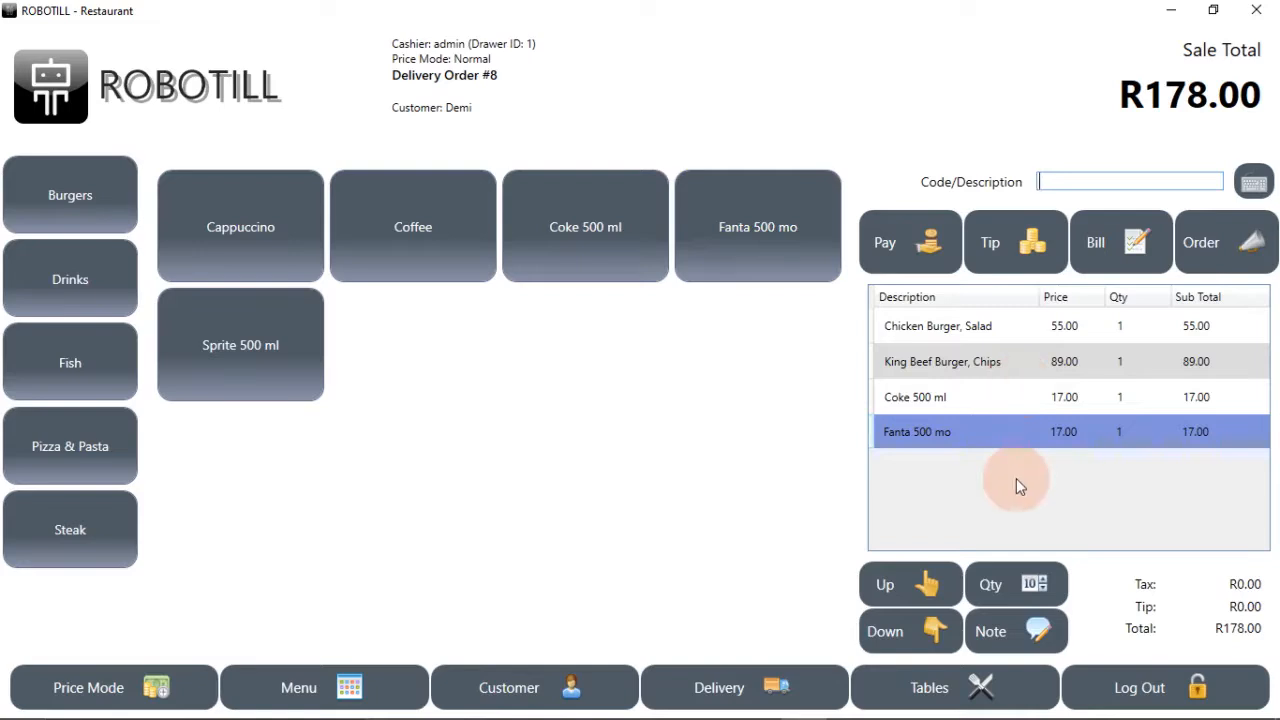
Select the new delivery order, which has no driver, in the deliveries list and print its bill
left_click(913, 262)
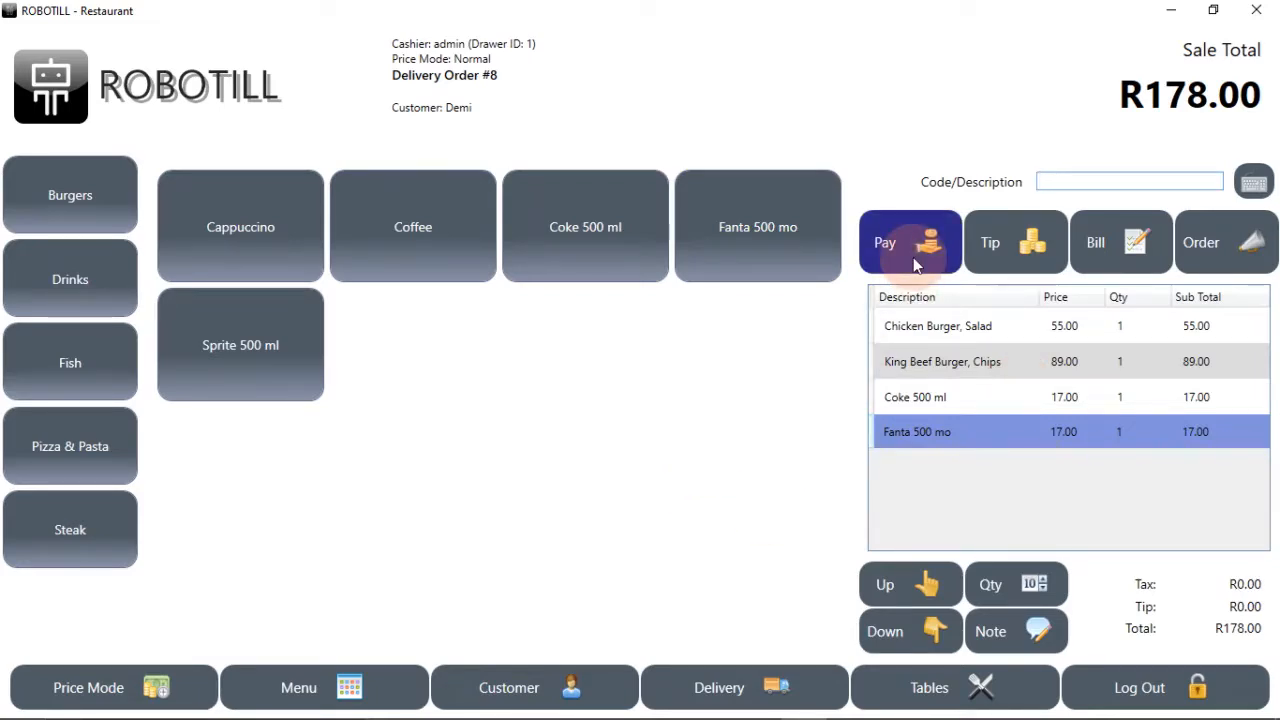
left_click(732, 684)
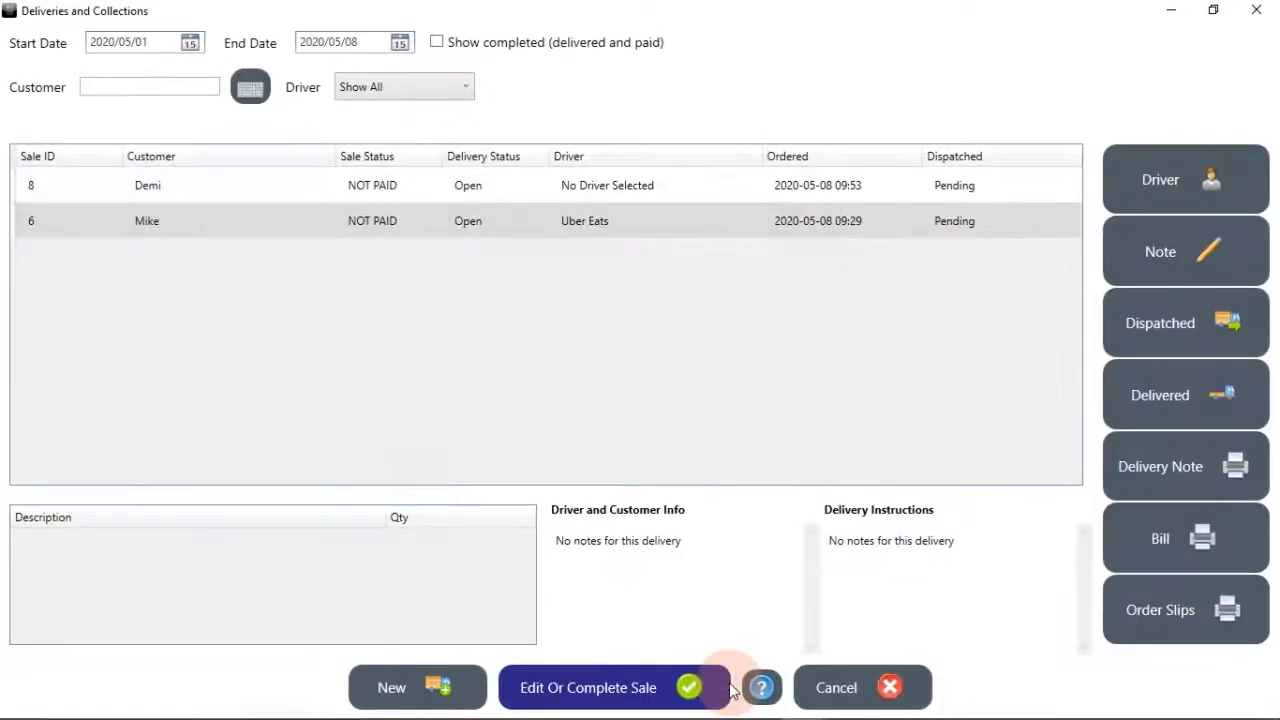
left_click(552, 194)
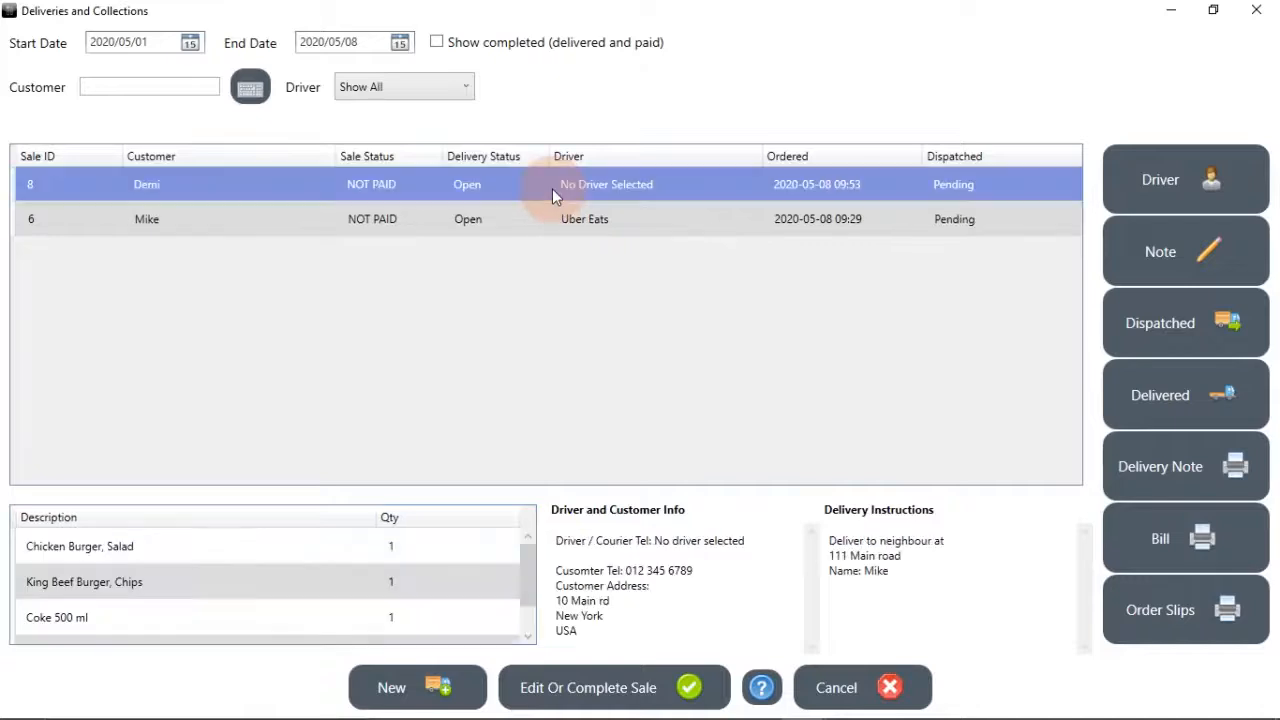
left_click(1136, 611)
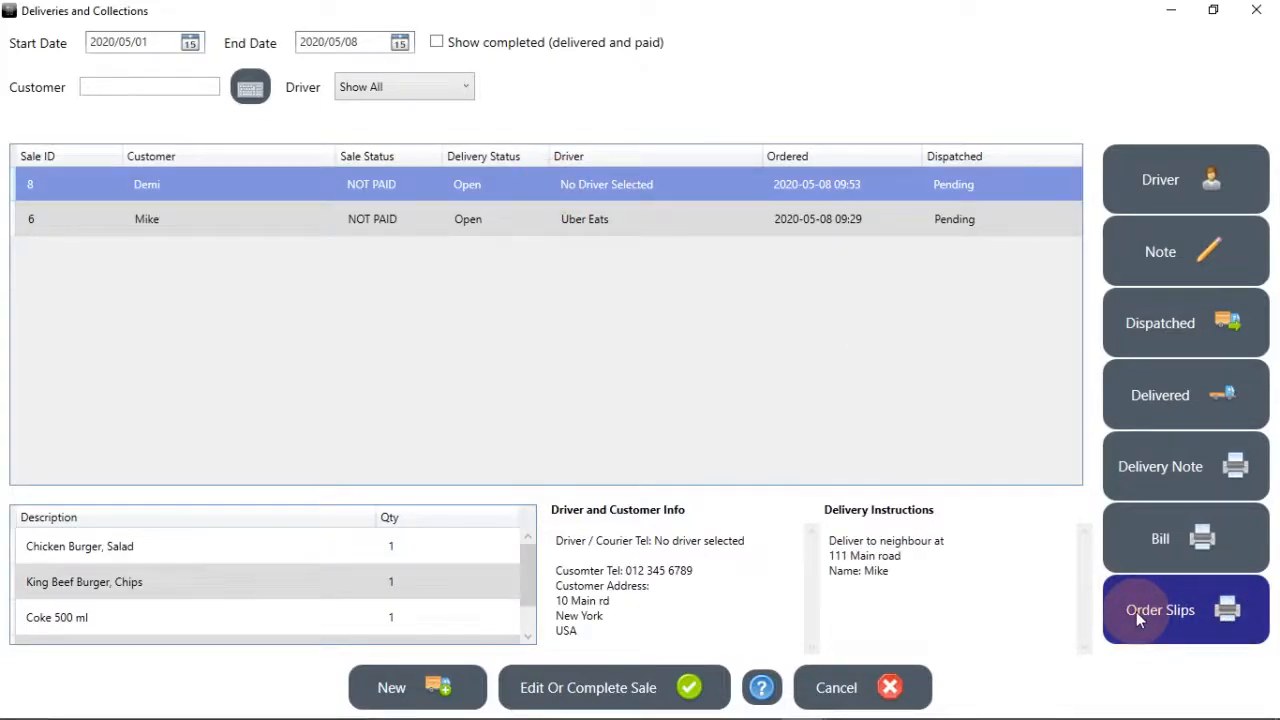
left_click(1154, 540)
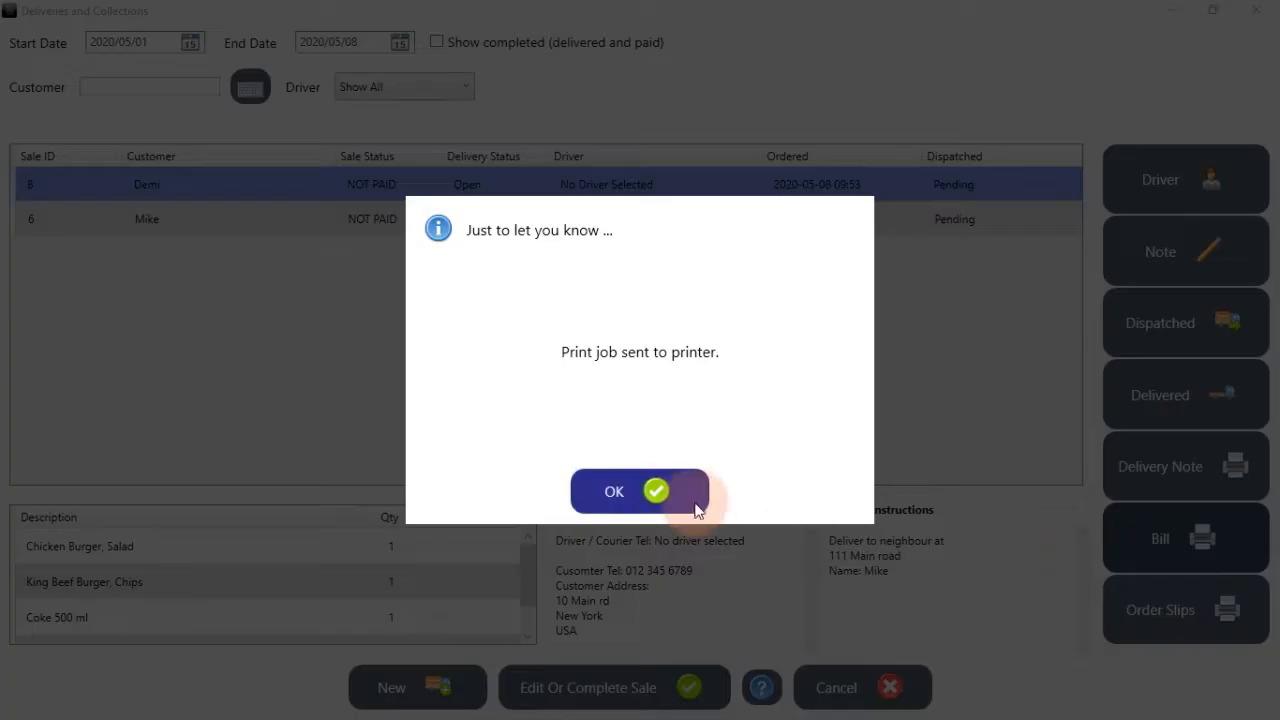
left_click(612, 488)
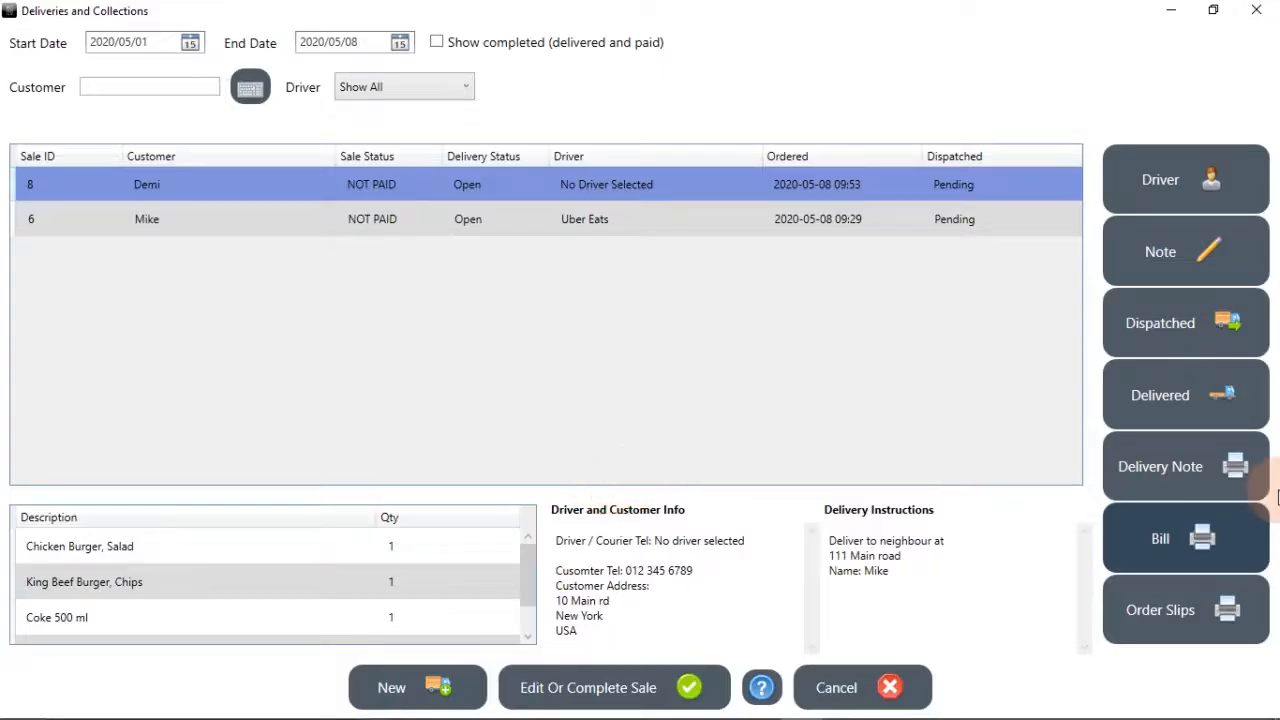
Print the delivery note for the selected delivery order
left_click(1235, 480)
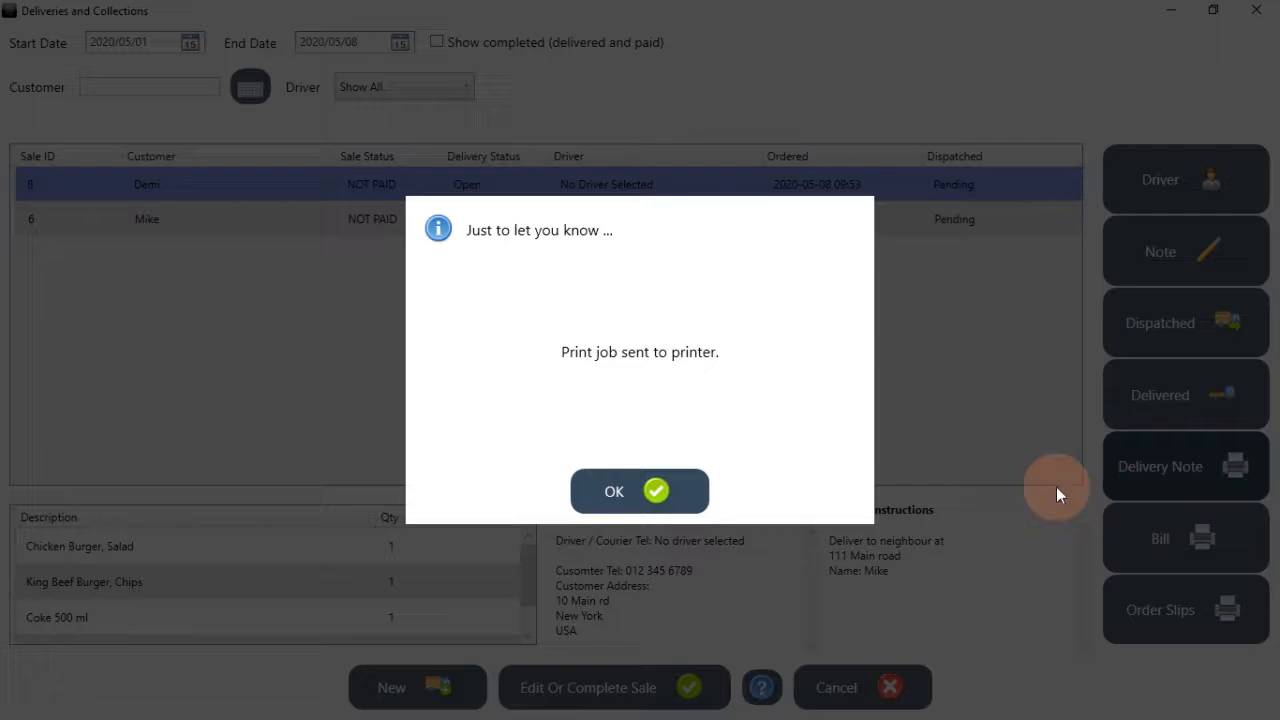
left_click(691, 490)
left_click(1187, 472)
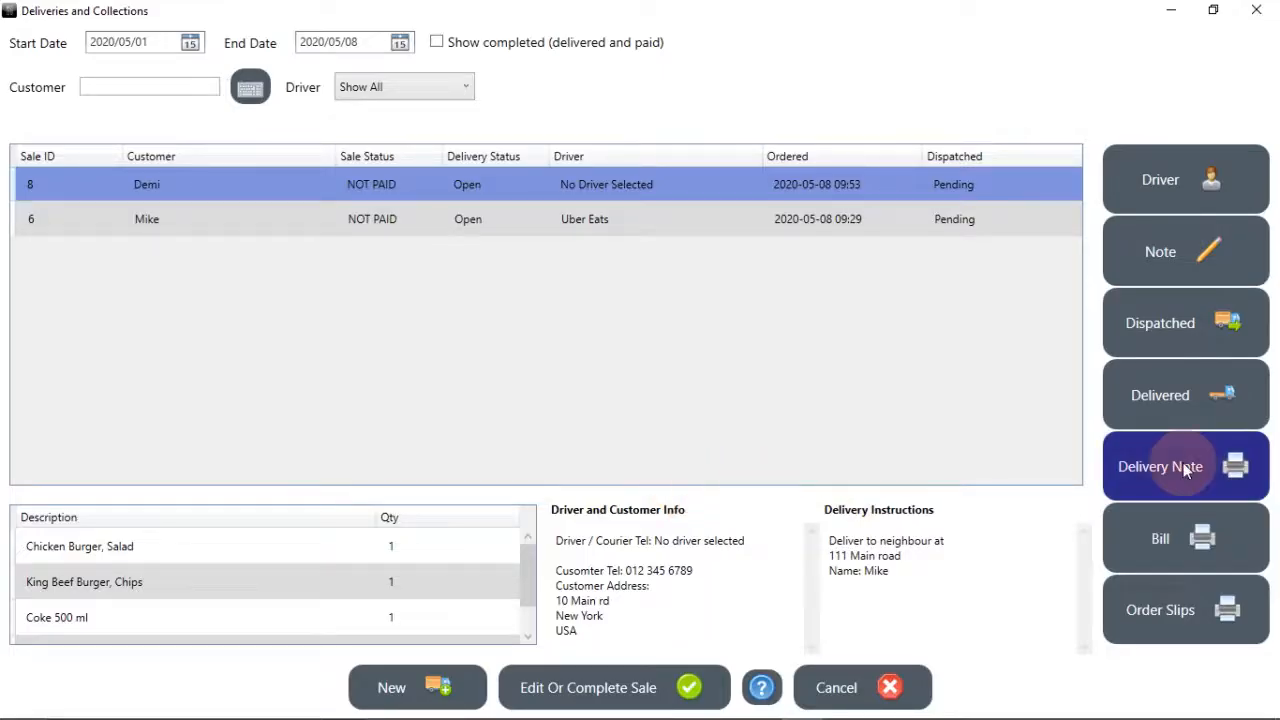
Assign the driver listed directly after Uber Eats to the new delivery order, and leave the deliveries list
left_click(1176, 204)
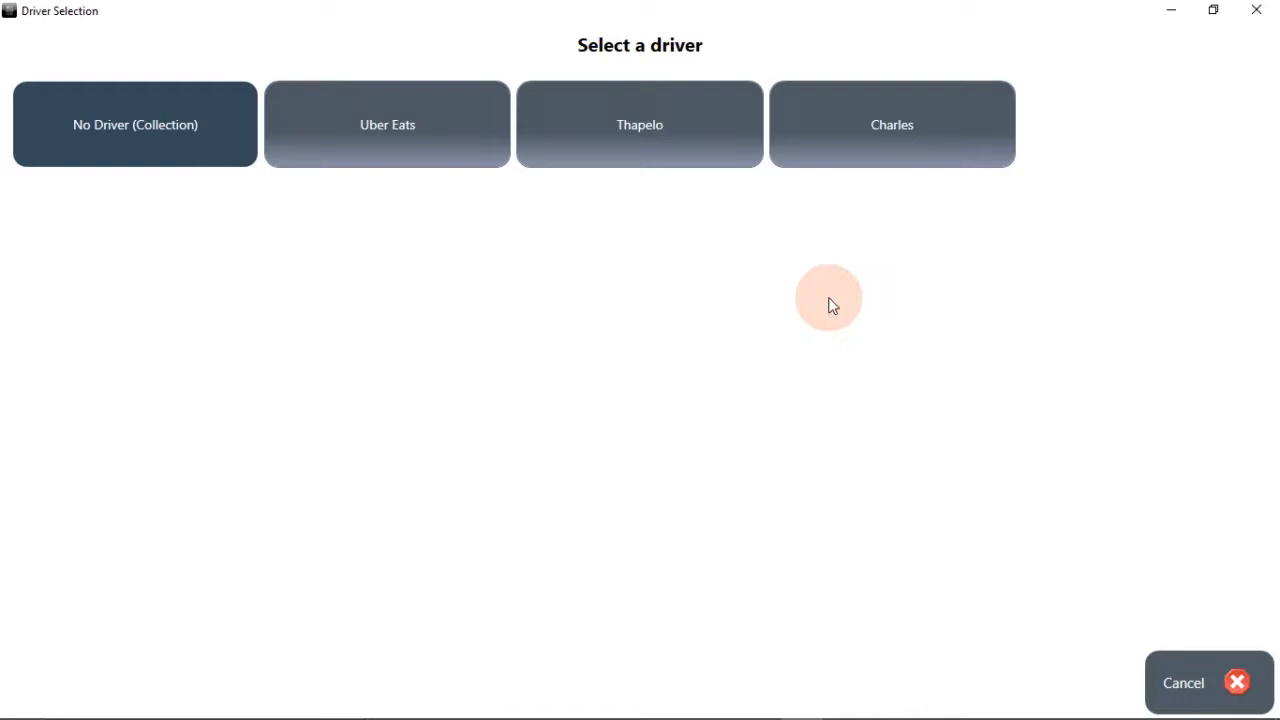
left_click(657, 155)
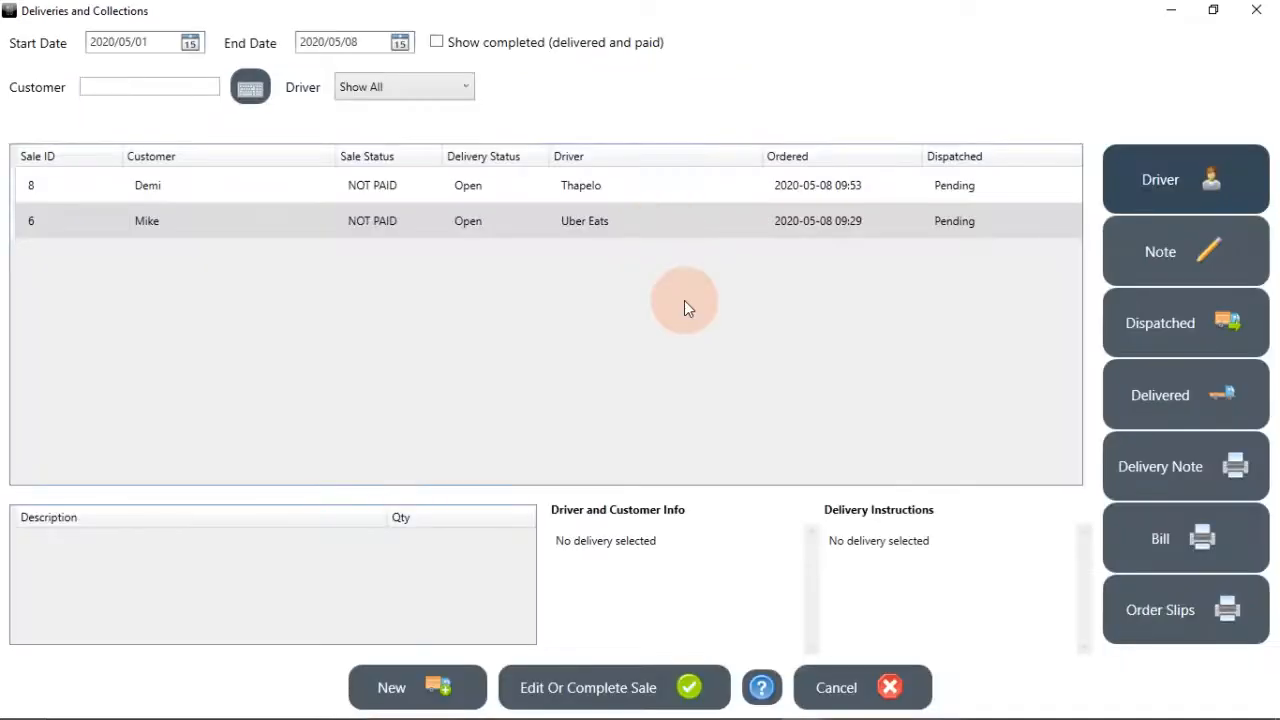
left_click(636, 197)
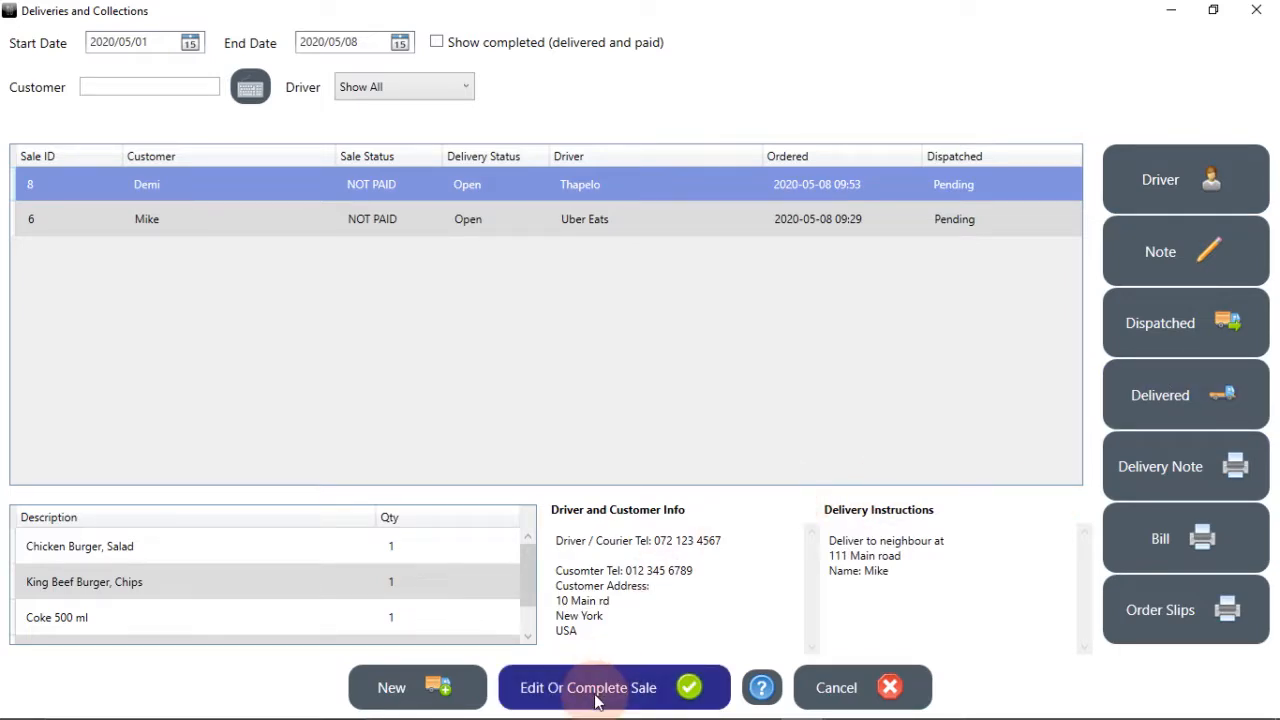
left_click(890, 688)
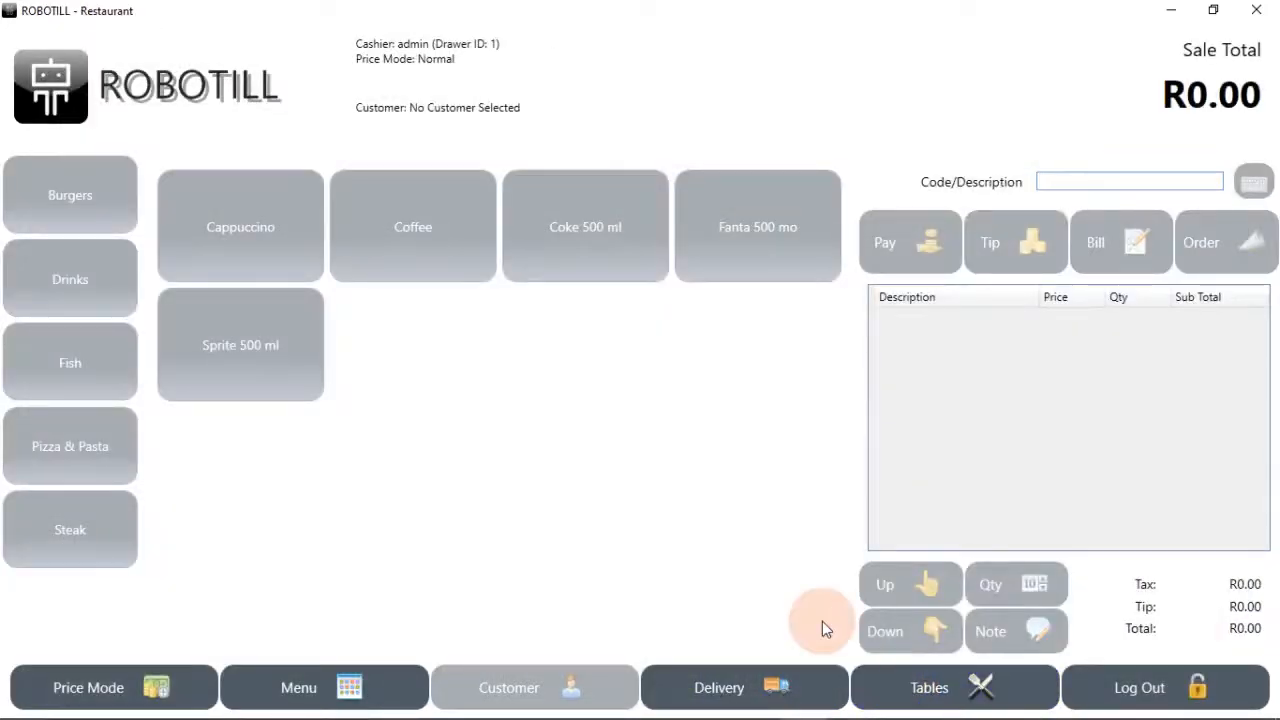
Open the existing sale of the in-use table Big A from the table layout
left_click(928, 687)
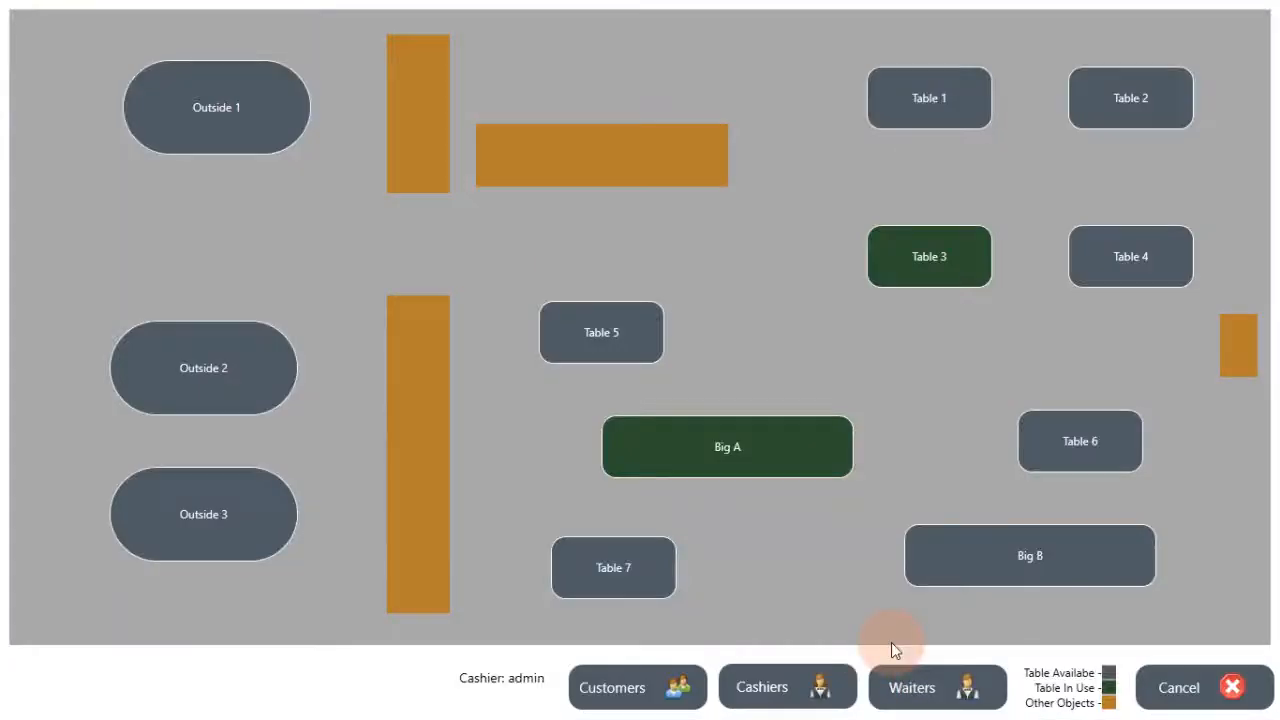
left_click(745, 447)
left_click(693, 447)
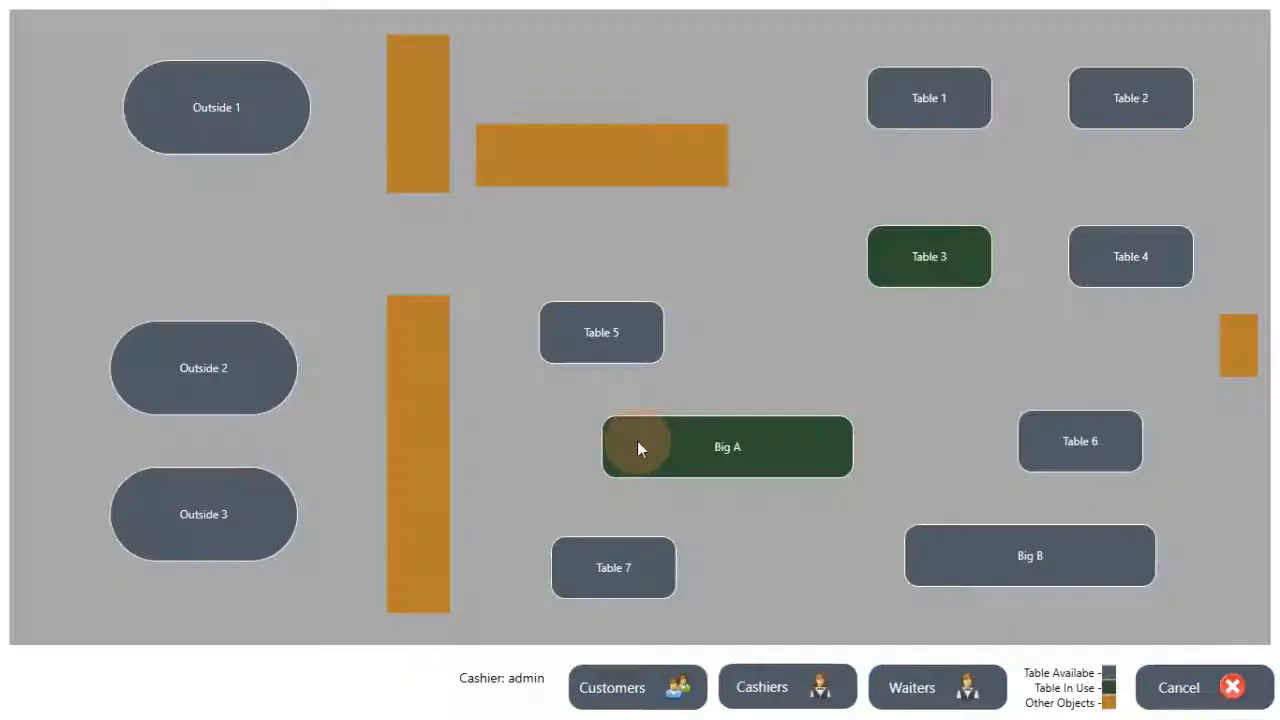
left_click(637, 443)
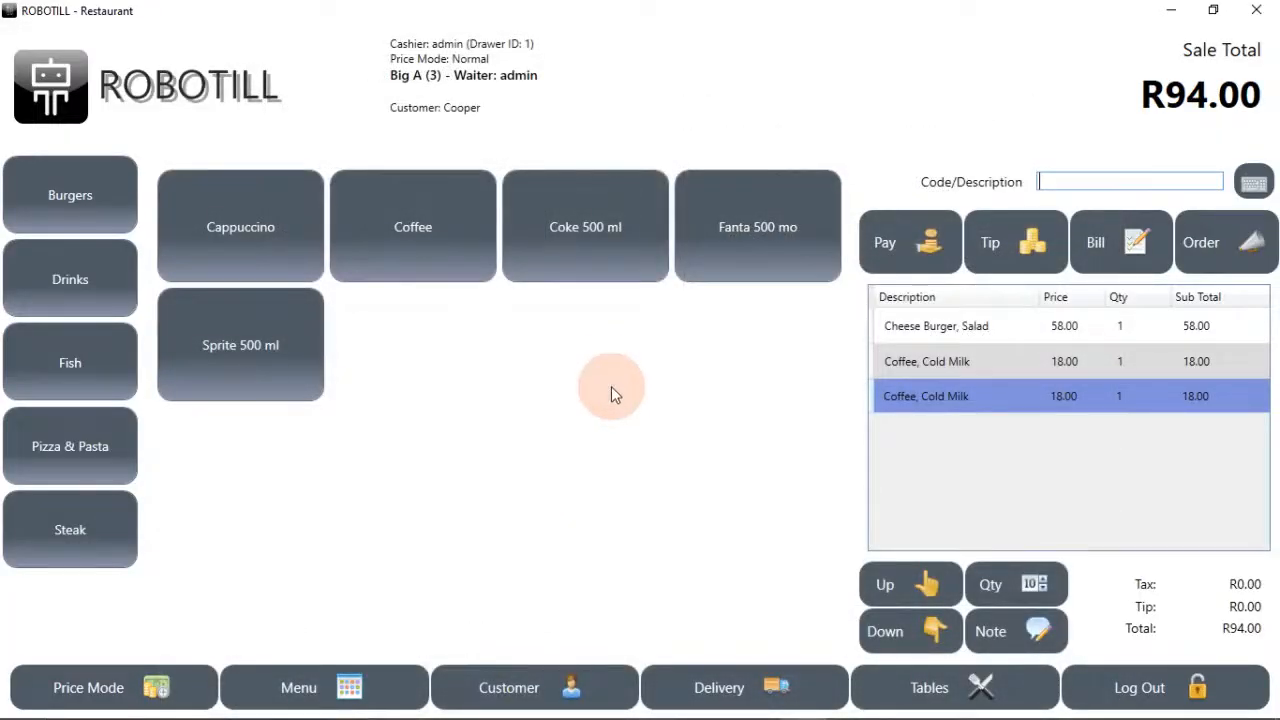
Mark the most recently ordered delivery in the deliveries list as dispatched, and leave the list
left_click(733, 672)
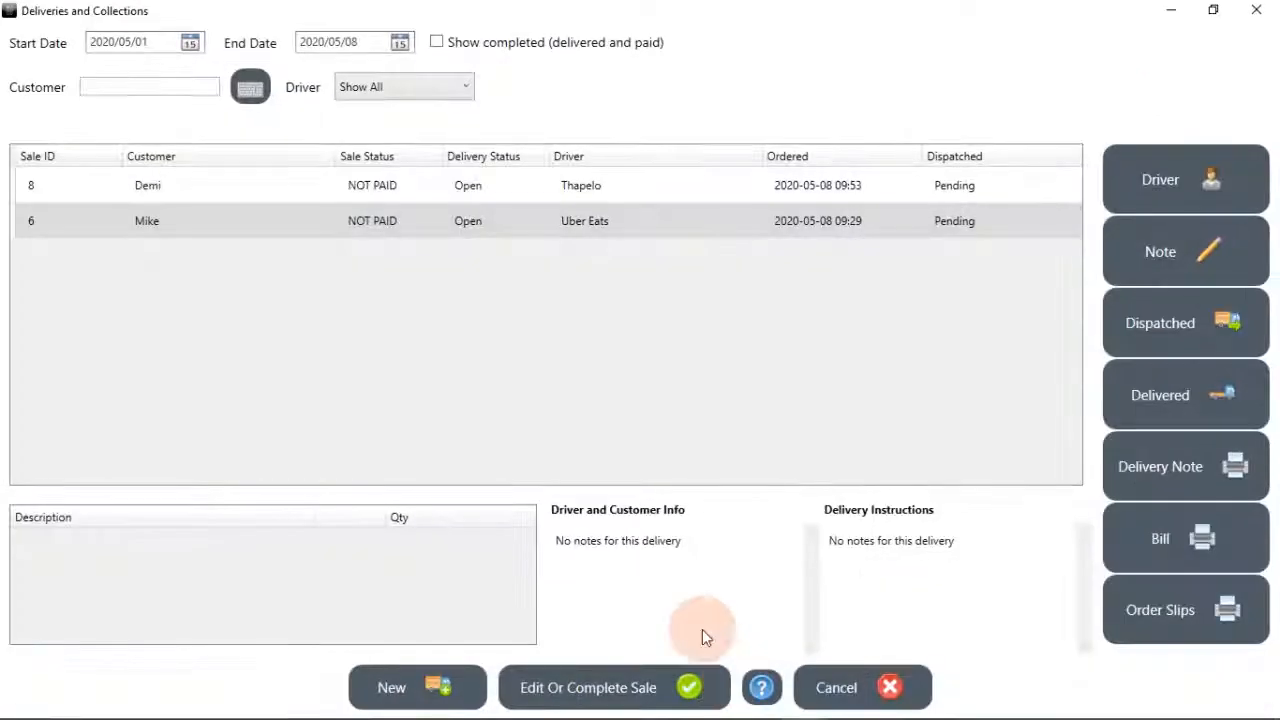
left_click(427, 186)
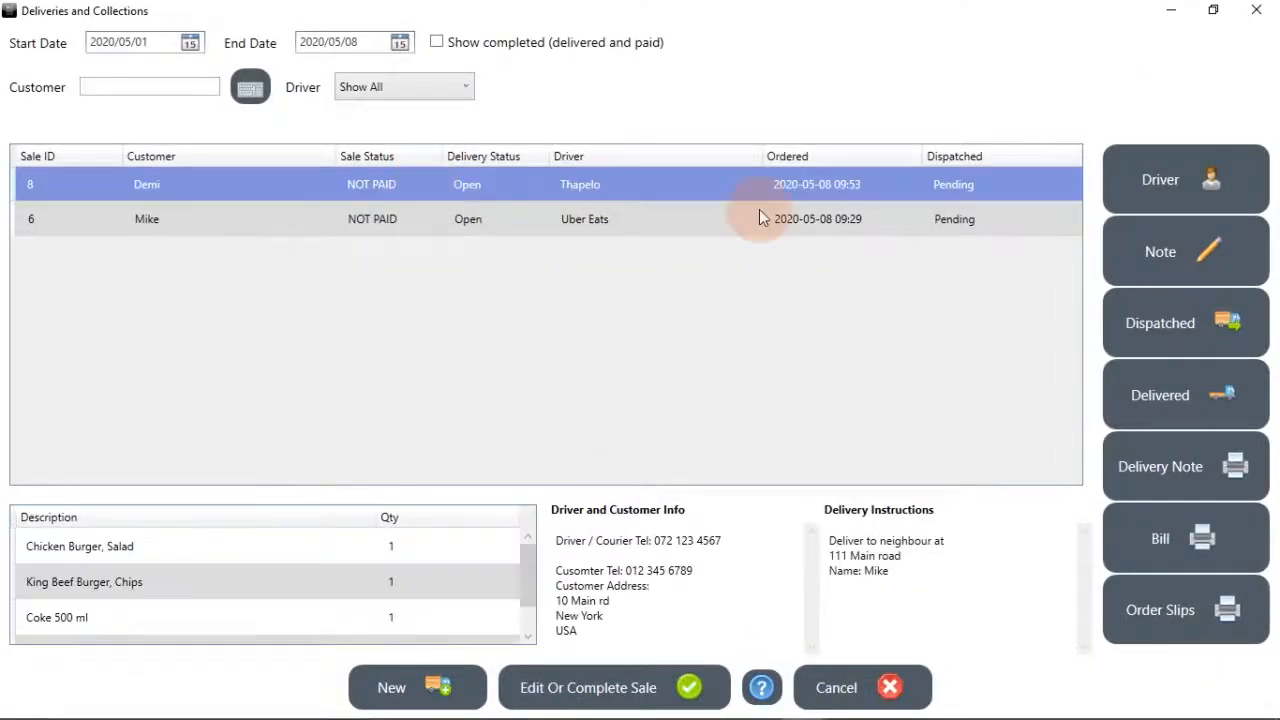
left_click(1167, 310)
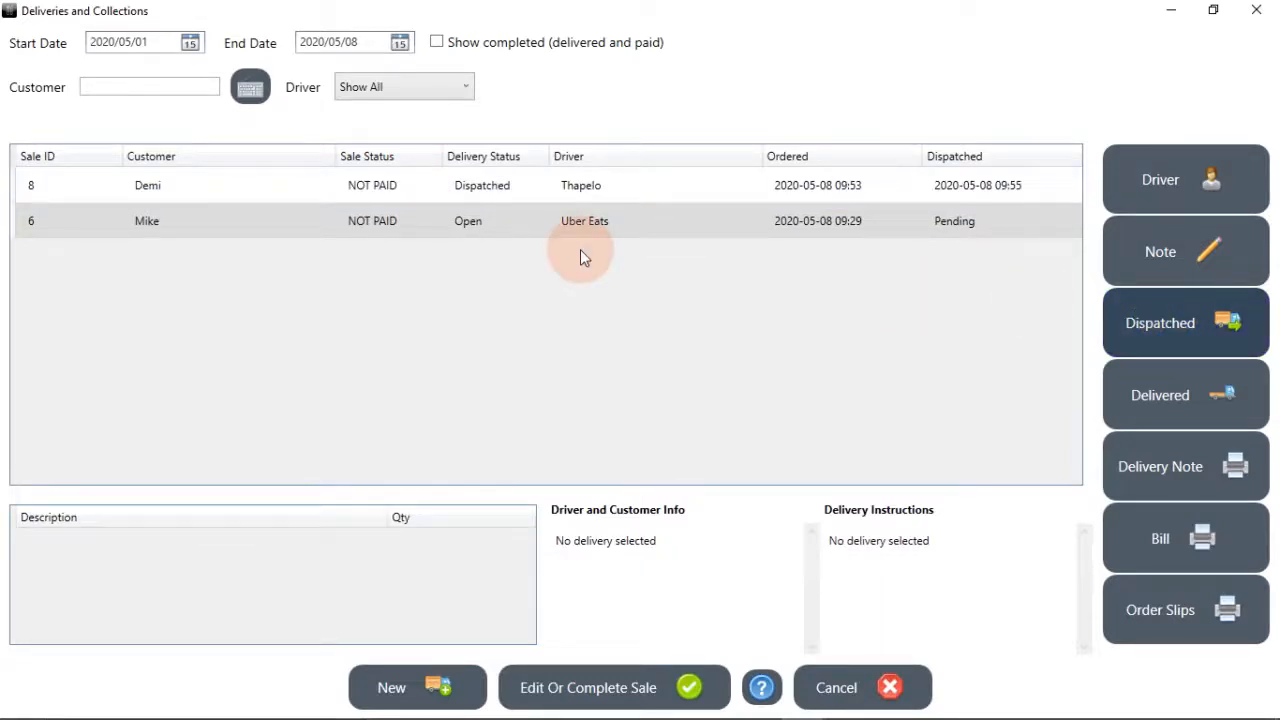
left_click(832, 688)
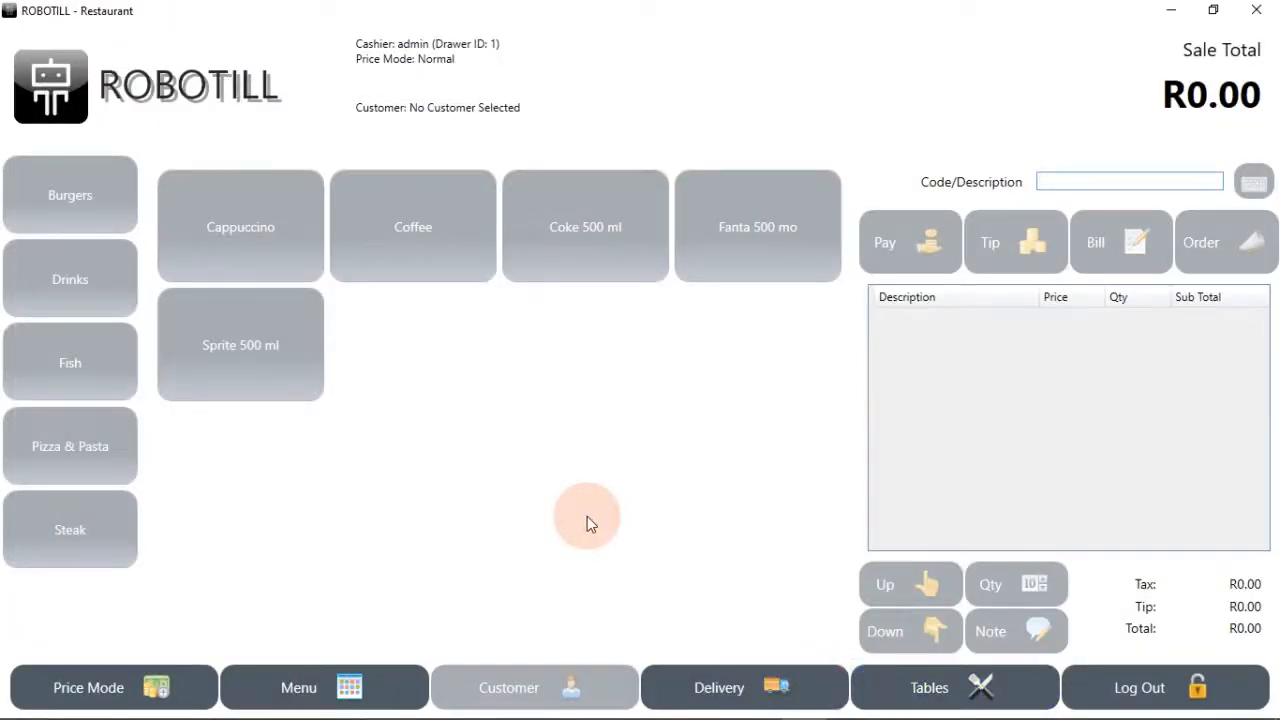
Open the existing sale of the in-use Table 3 from the table layout
left_click(950, 692)
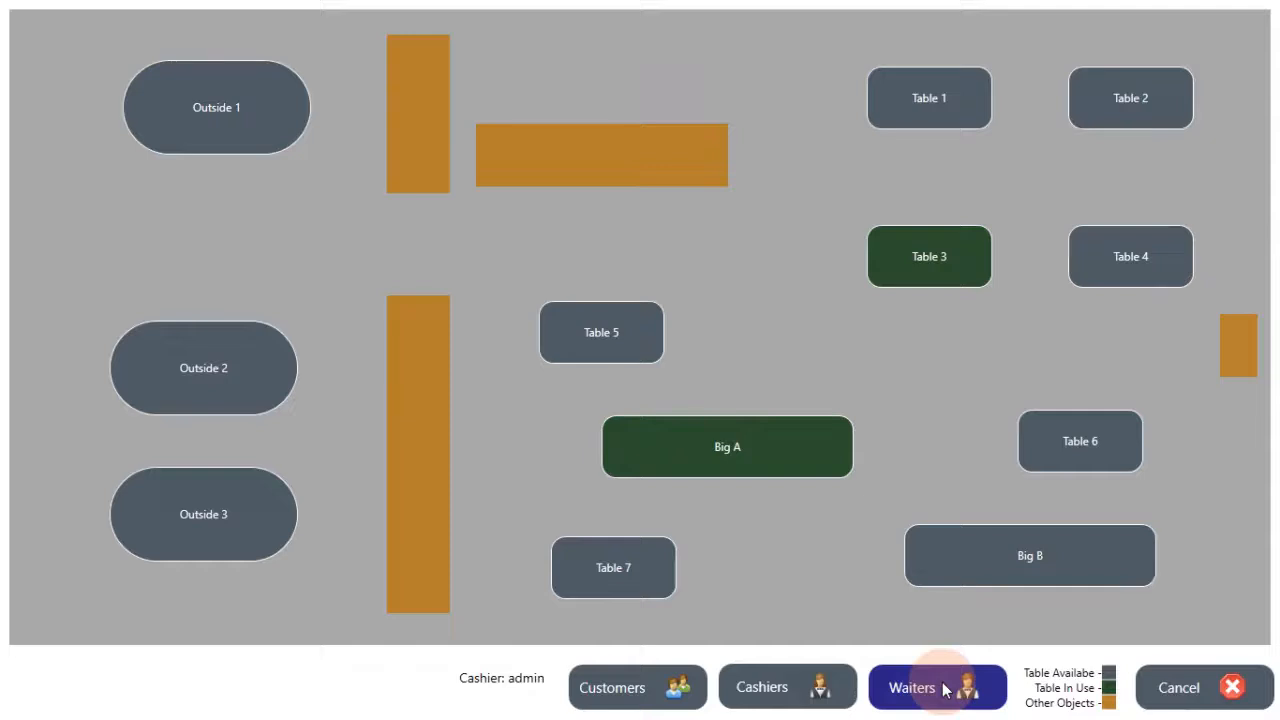
left_click(955, 275)
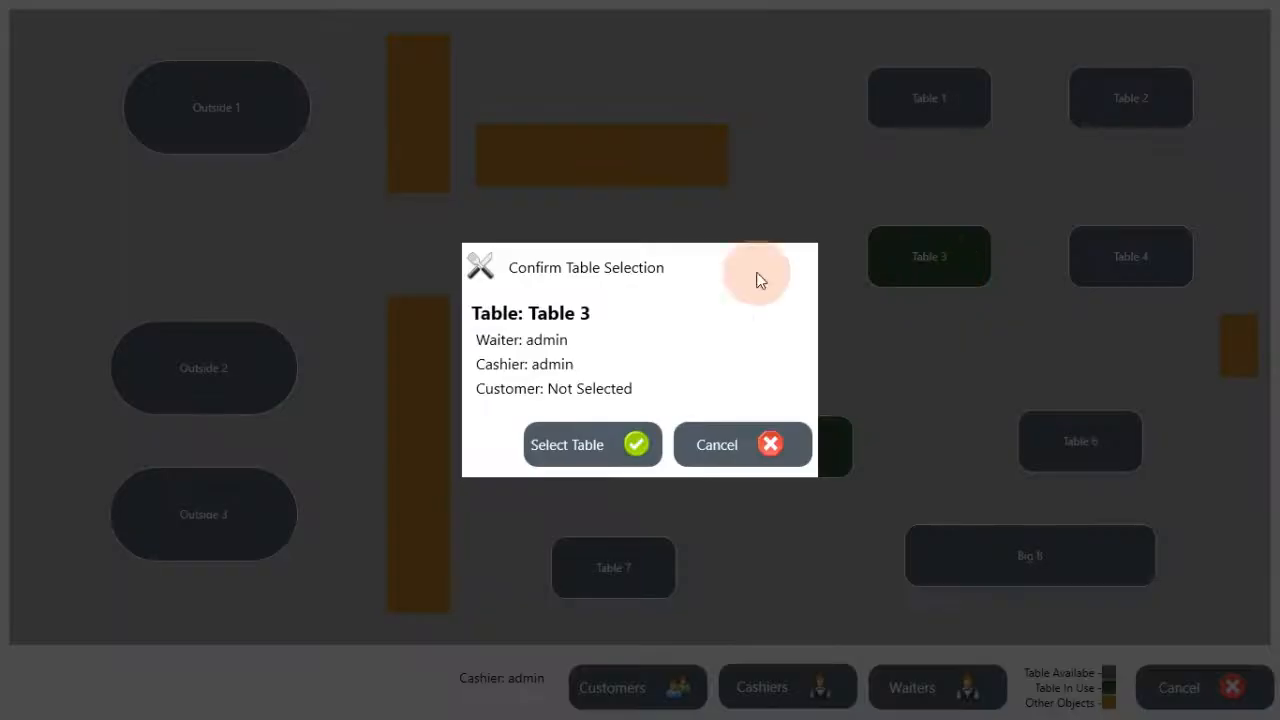
left_click(651, 446)
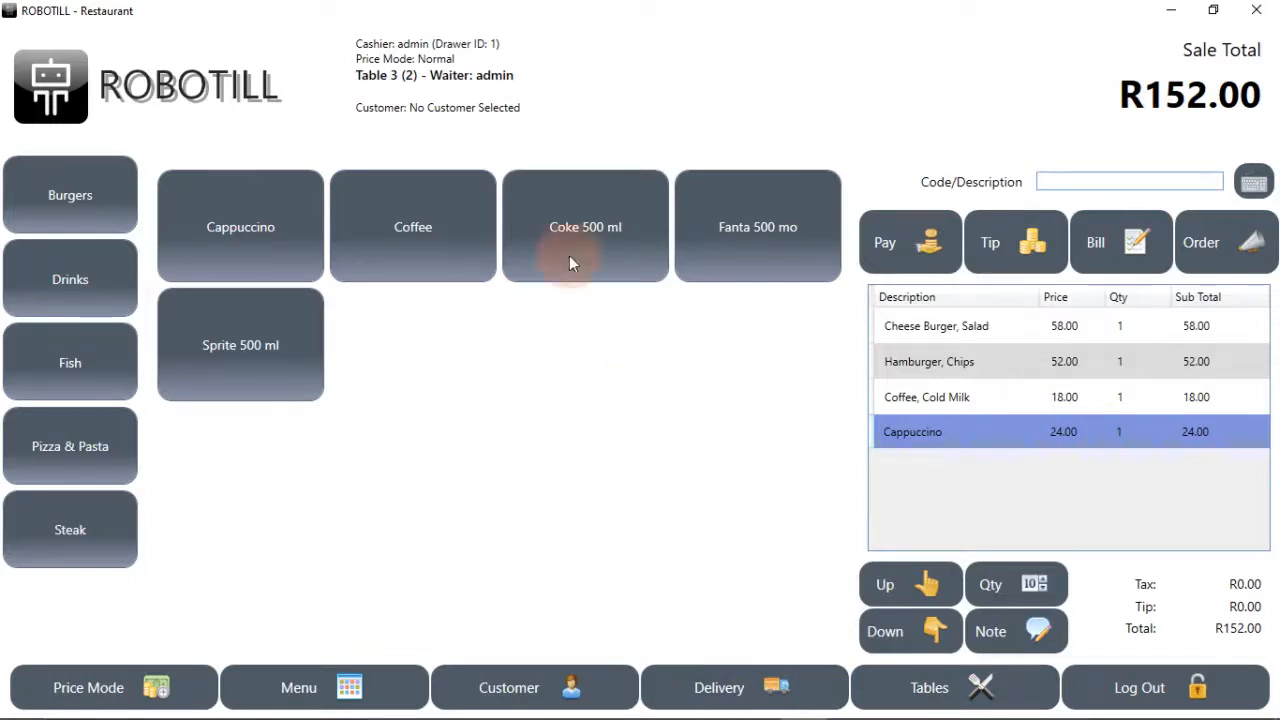
Mark the dispatched order in the deliveries list as delivered
left_click(745, 684)
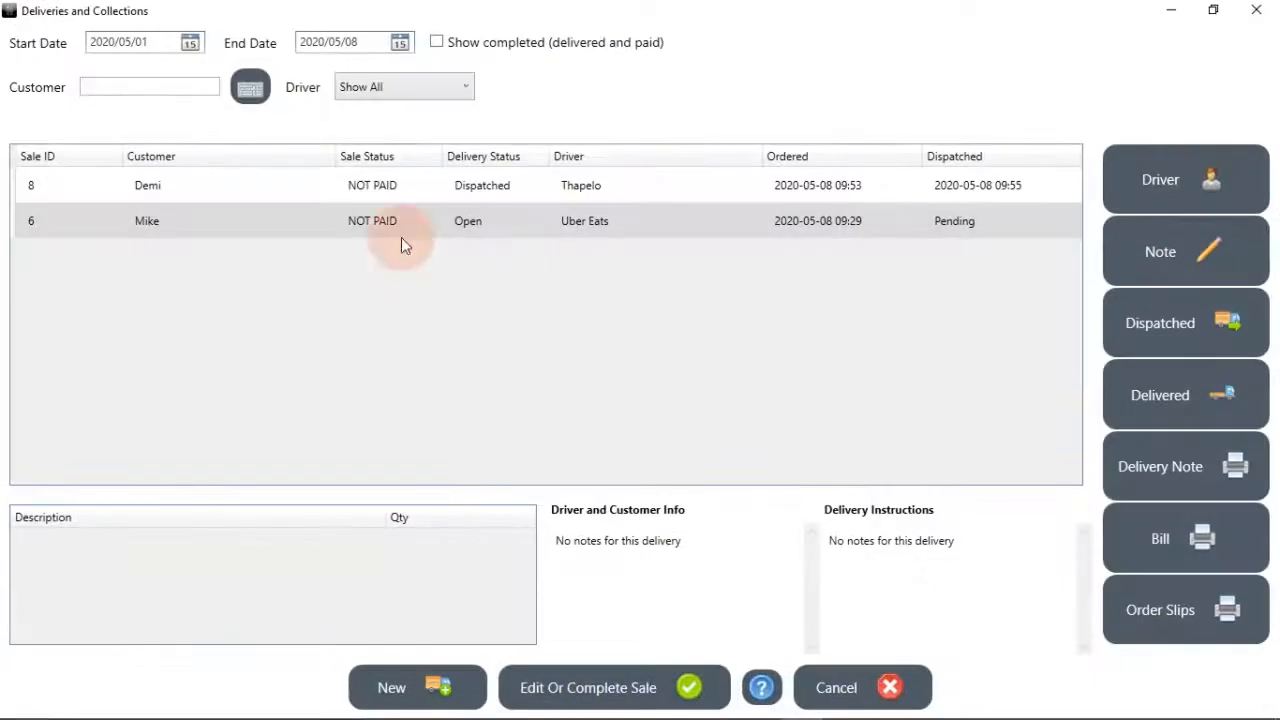
left_click(425, 193)
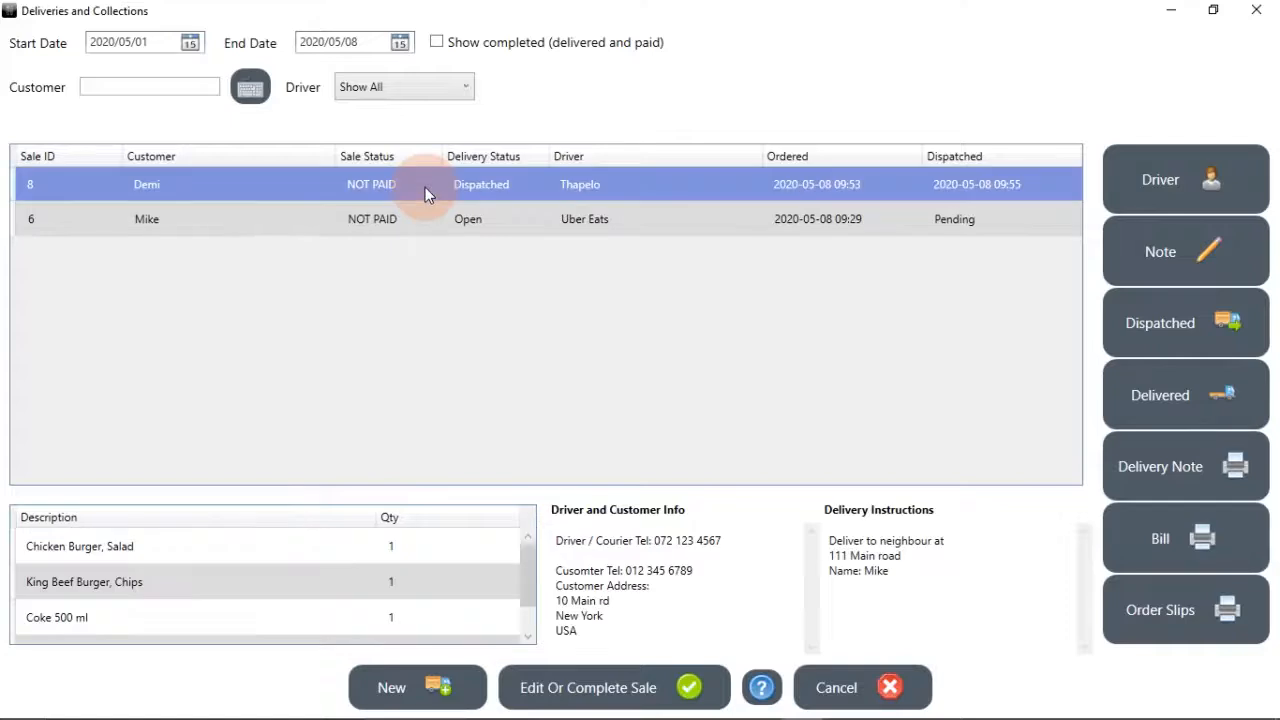
left_click(1152, 395)
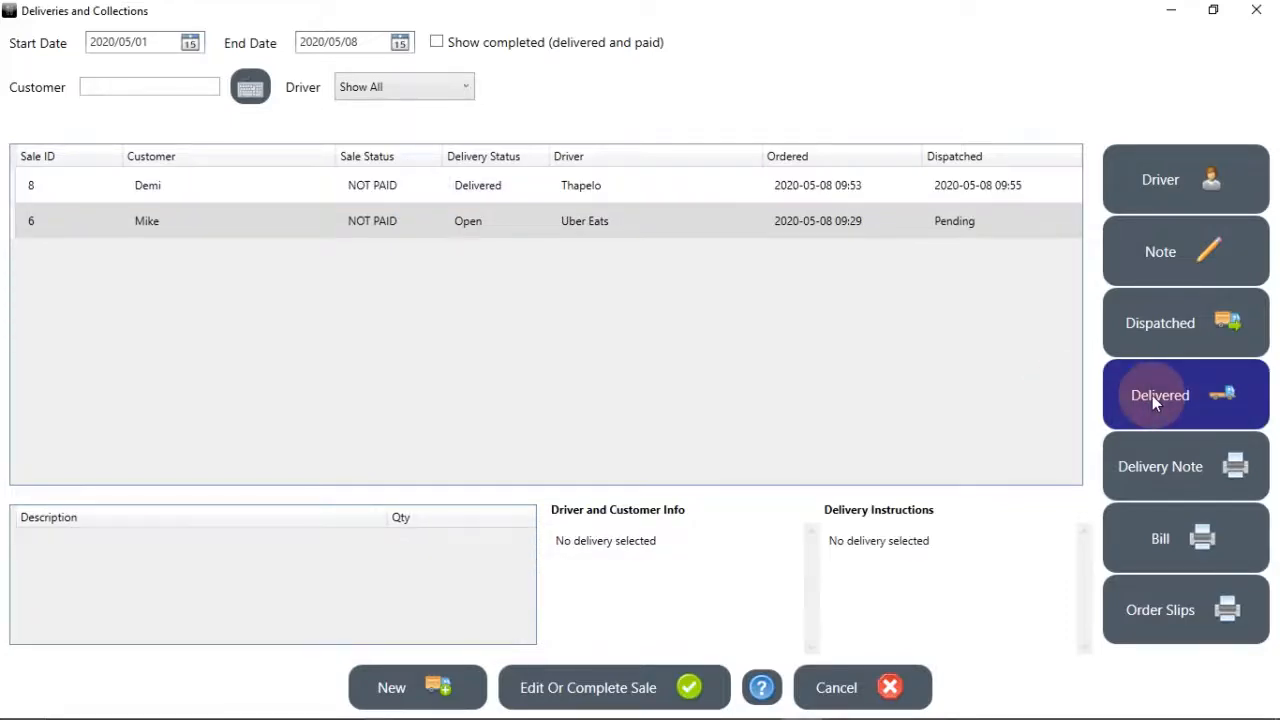
Open the sale of the delivered order from the deliveries list and complete it with a full cash payment of R178.00
left_click(517, 186)
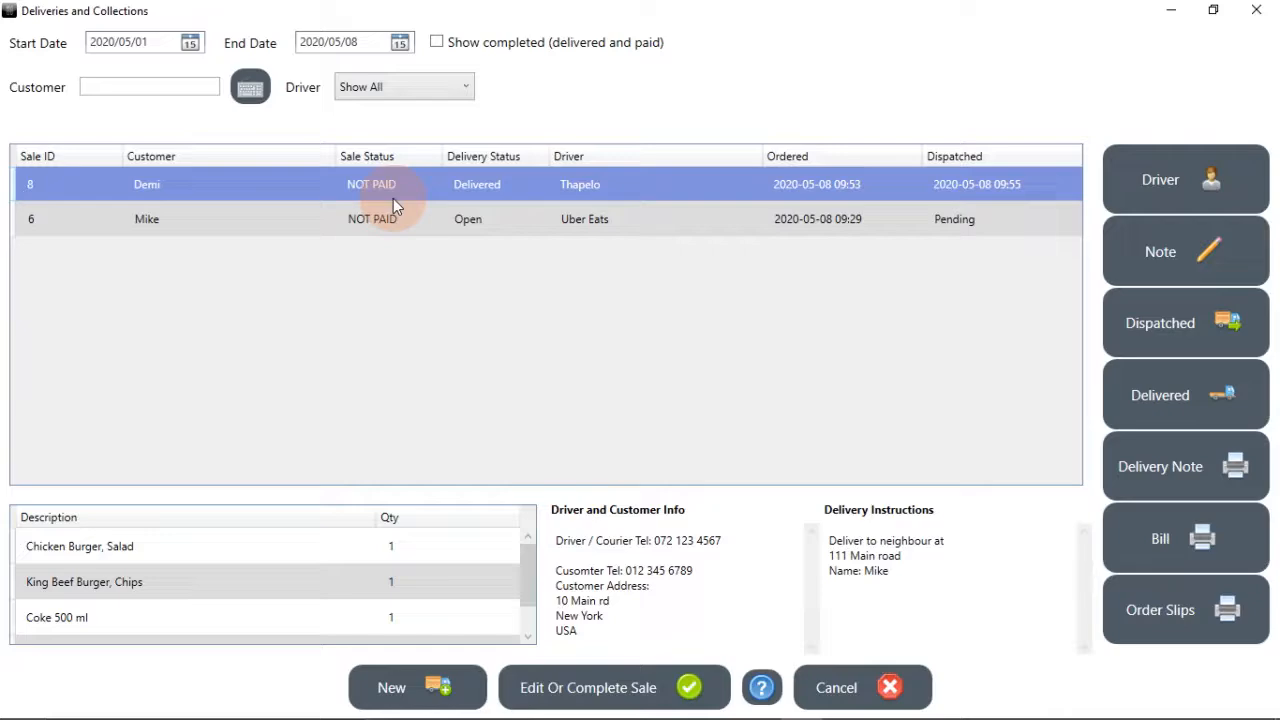
left_click(650, 688)
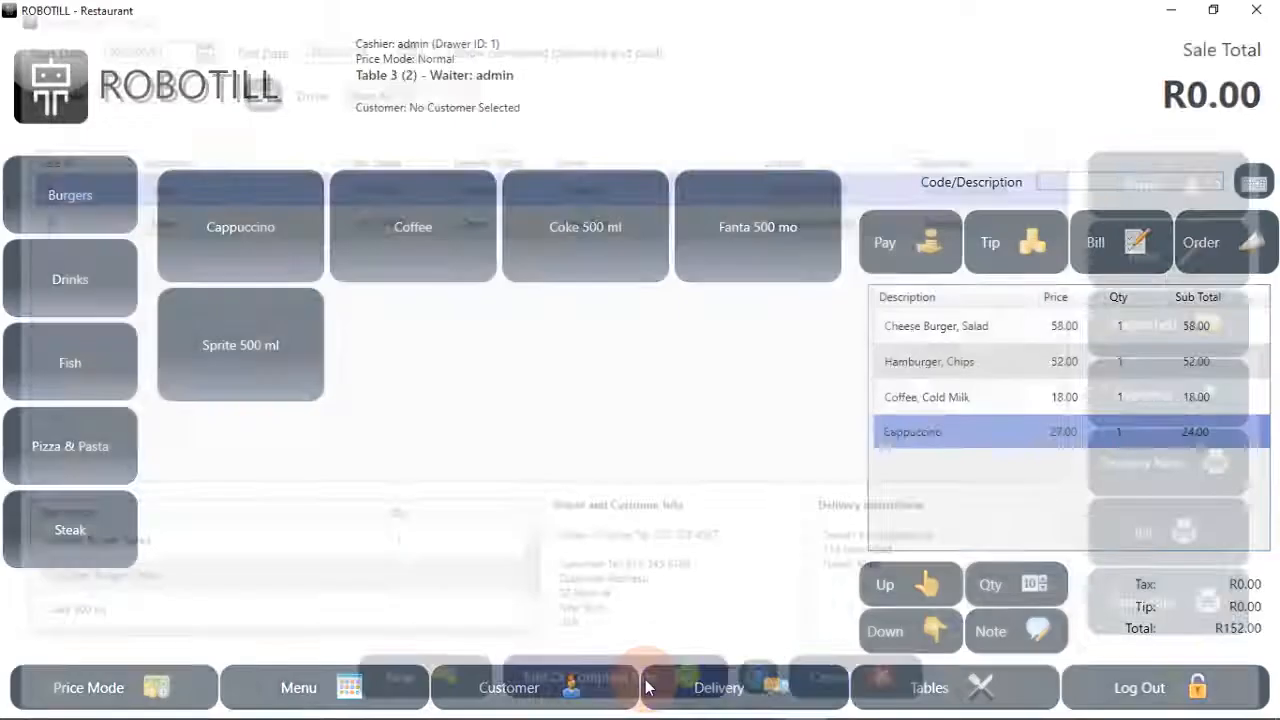
left_click(866, 268)
left_click(866, 268)
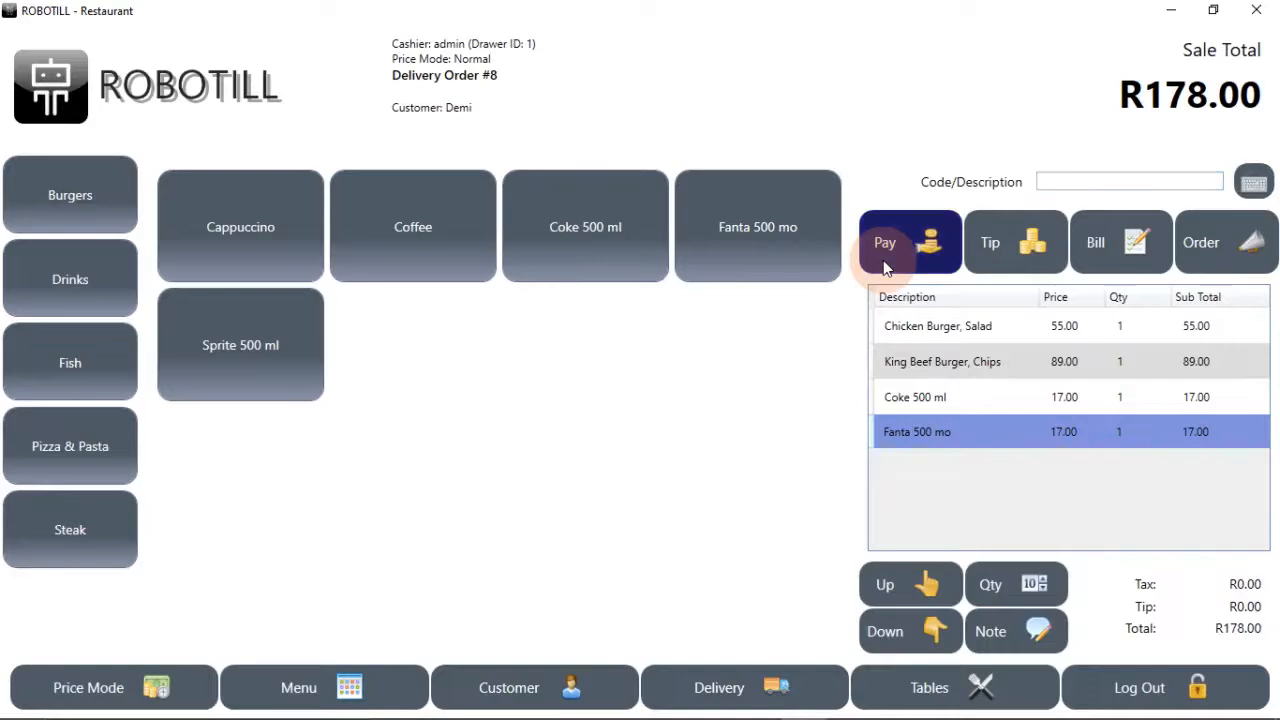
left_click(664, 244)
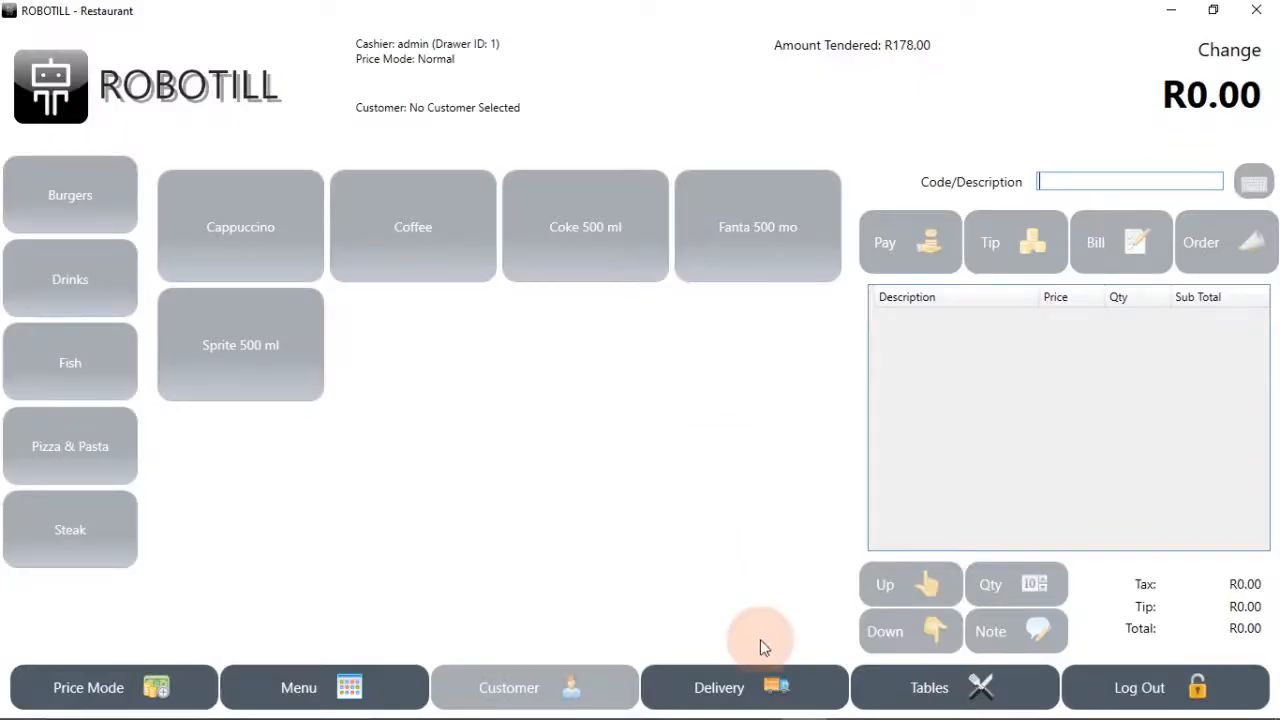
Show the completed (delivered and paid) orders in the deliveries list for review, and hide them again
left_click(772, 682)
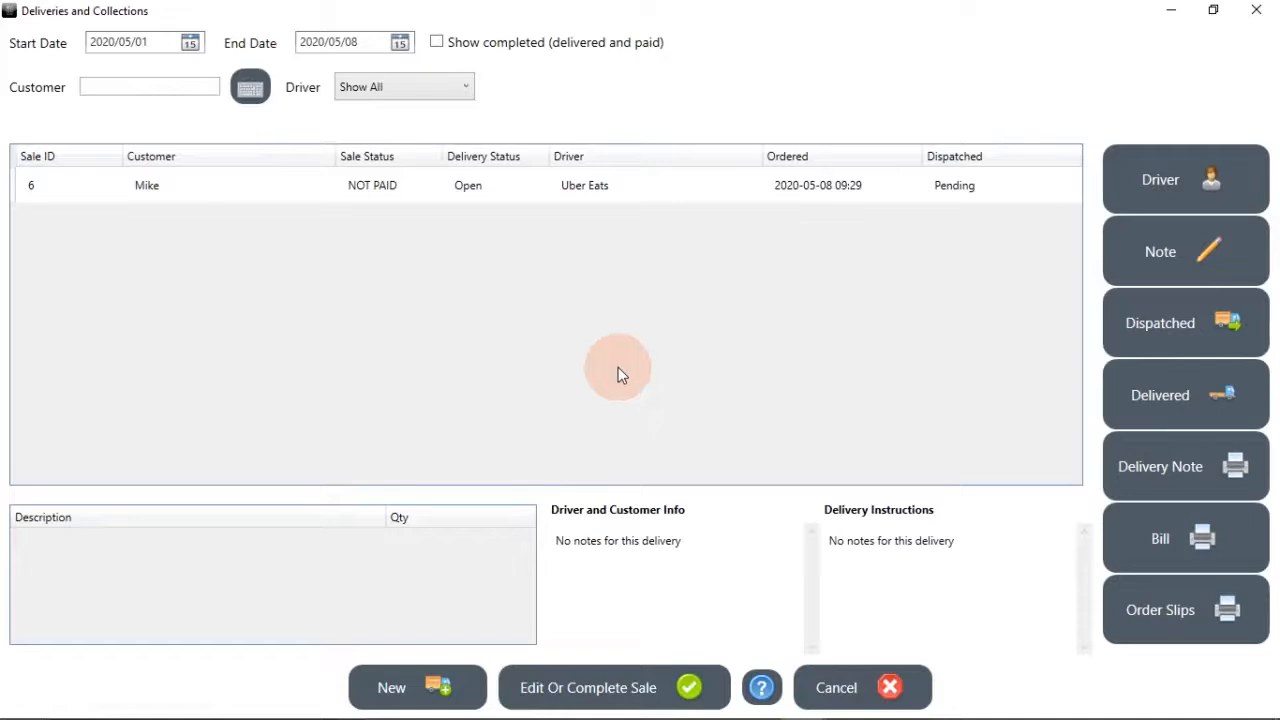
left_click(483, 44)
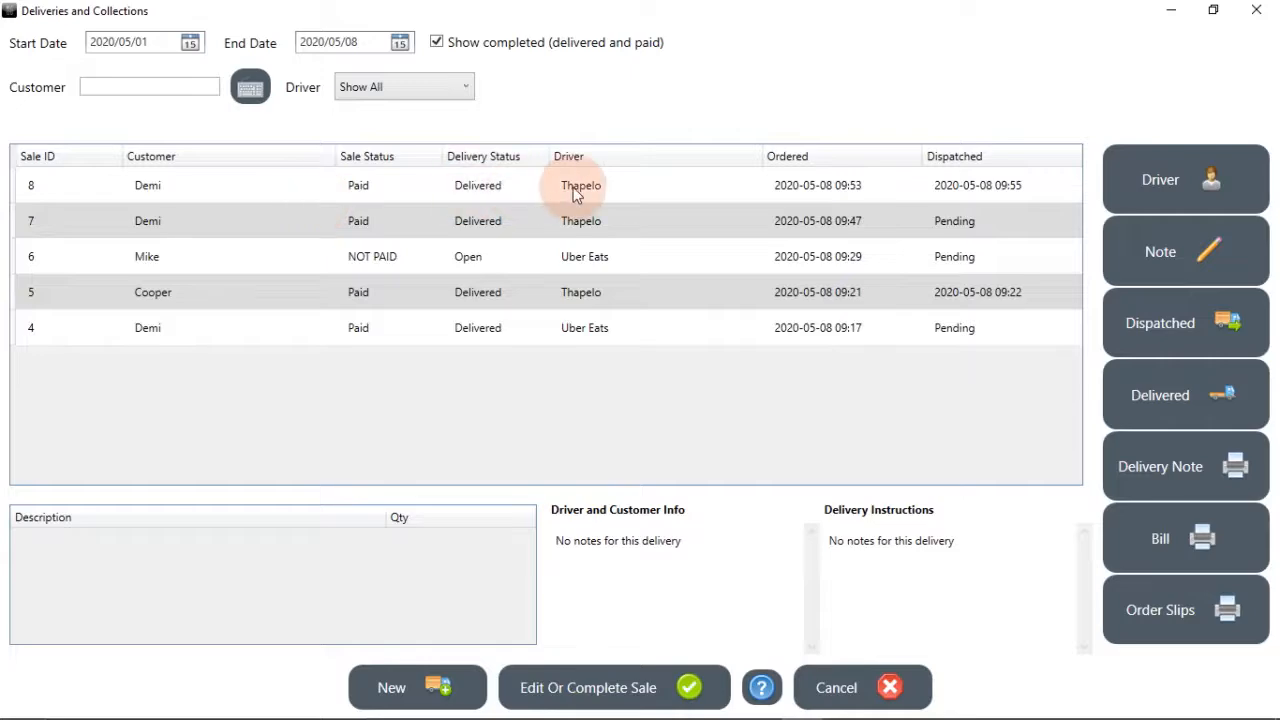
left_click(540, 45)
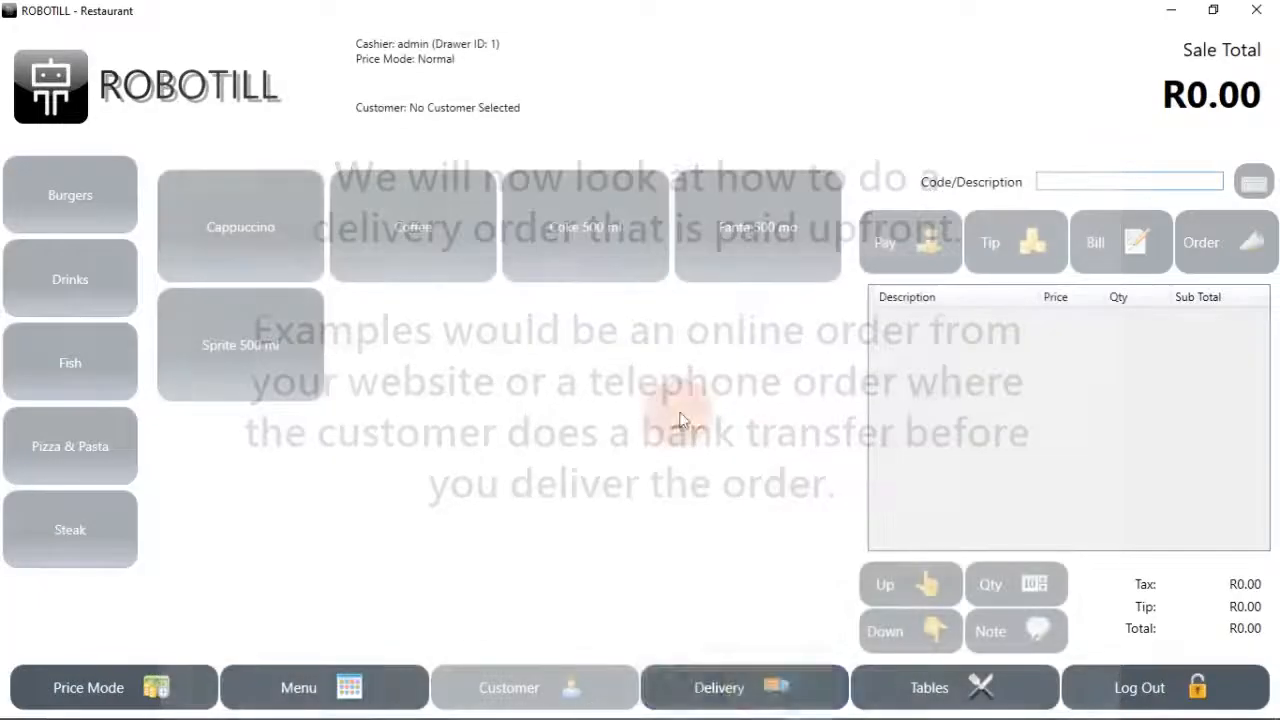
Start a new delivery order with a new customer record and enter the customer's name
left_click(755, 687)
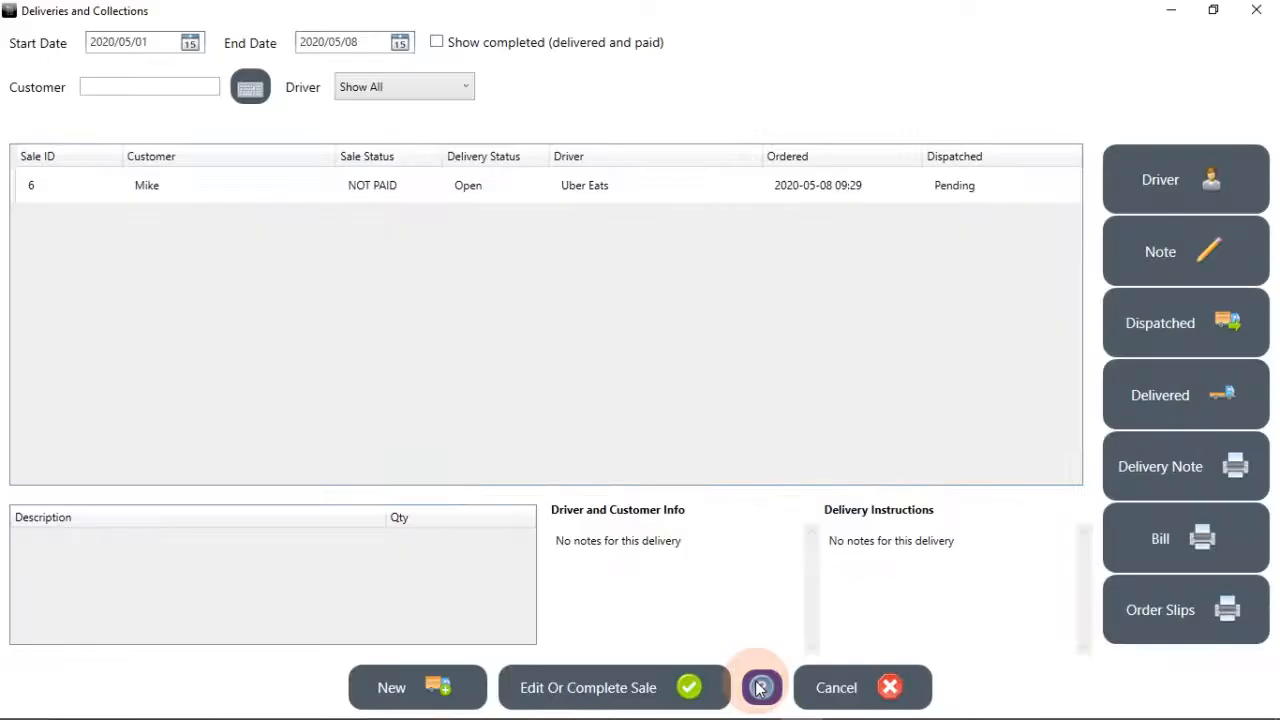
left_click(418, 687)
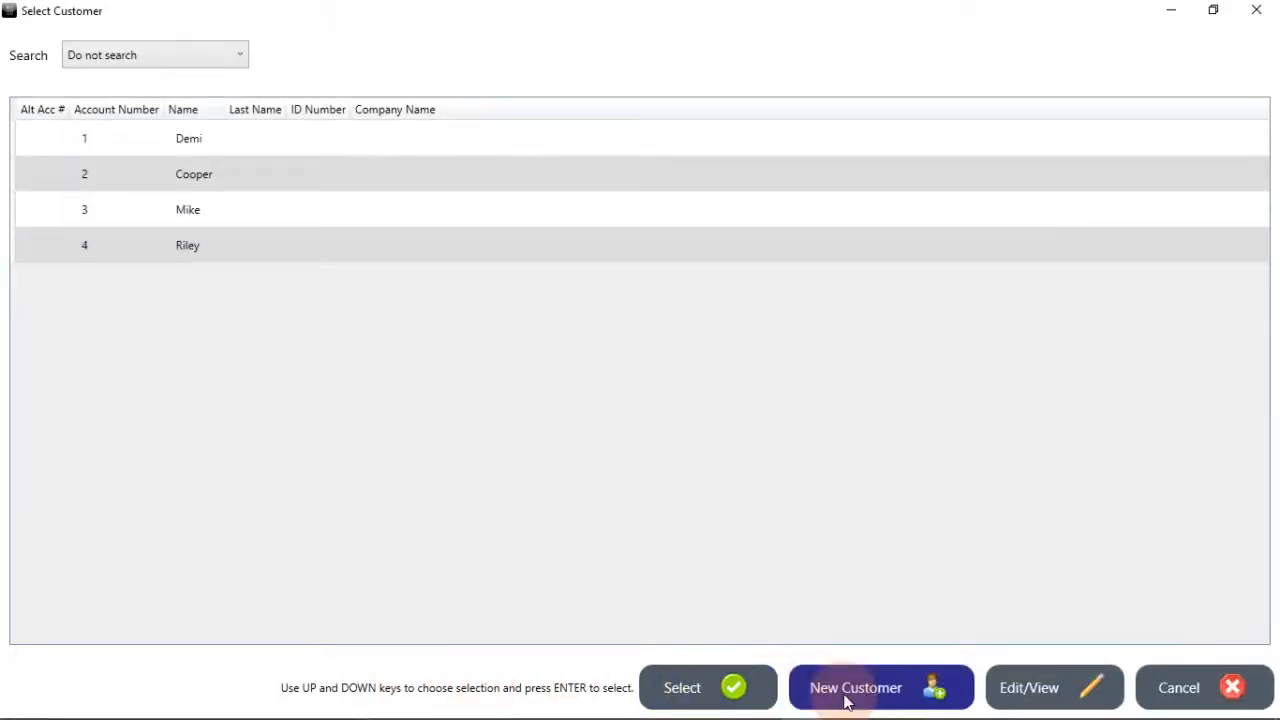
left_click(856, 700)
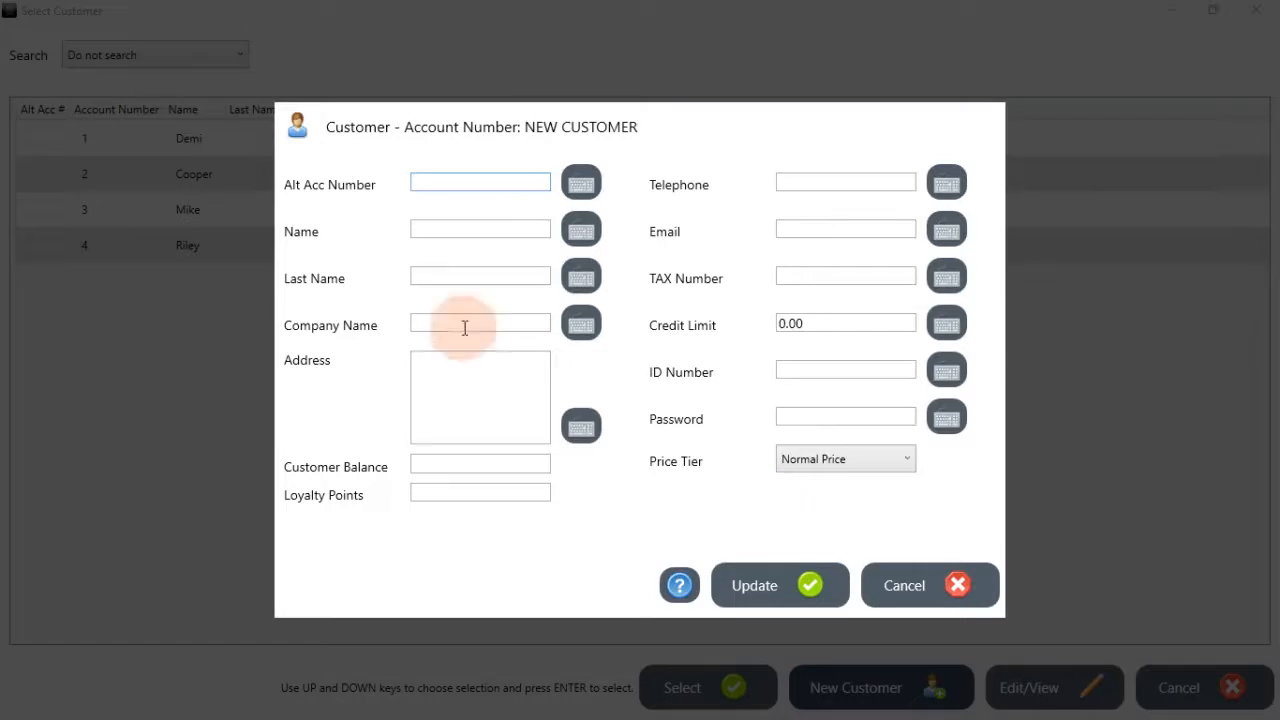
left_click(454, 227)
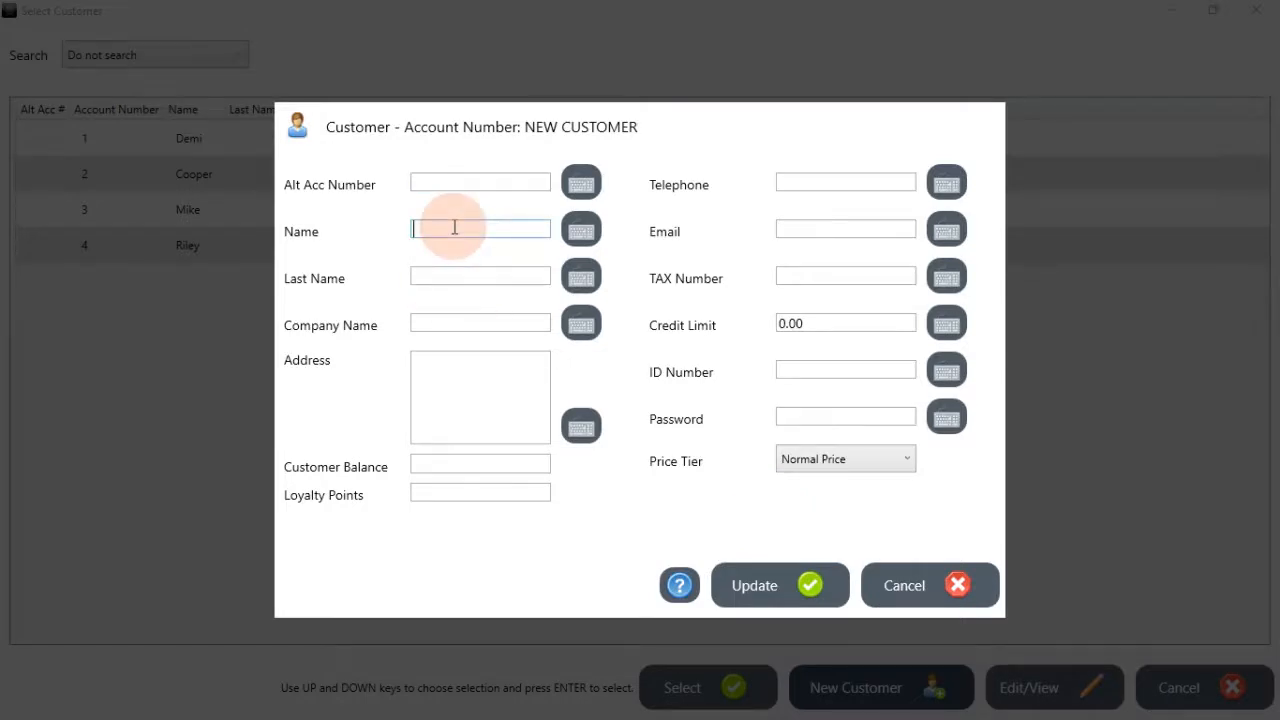
type("James")
Fill in the new customer's two-line address and telephone number
left_click(452, 382)
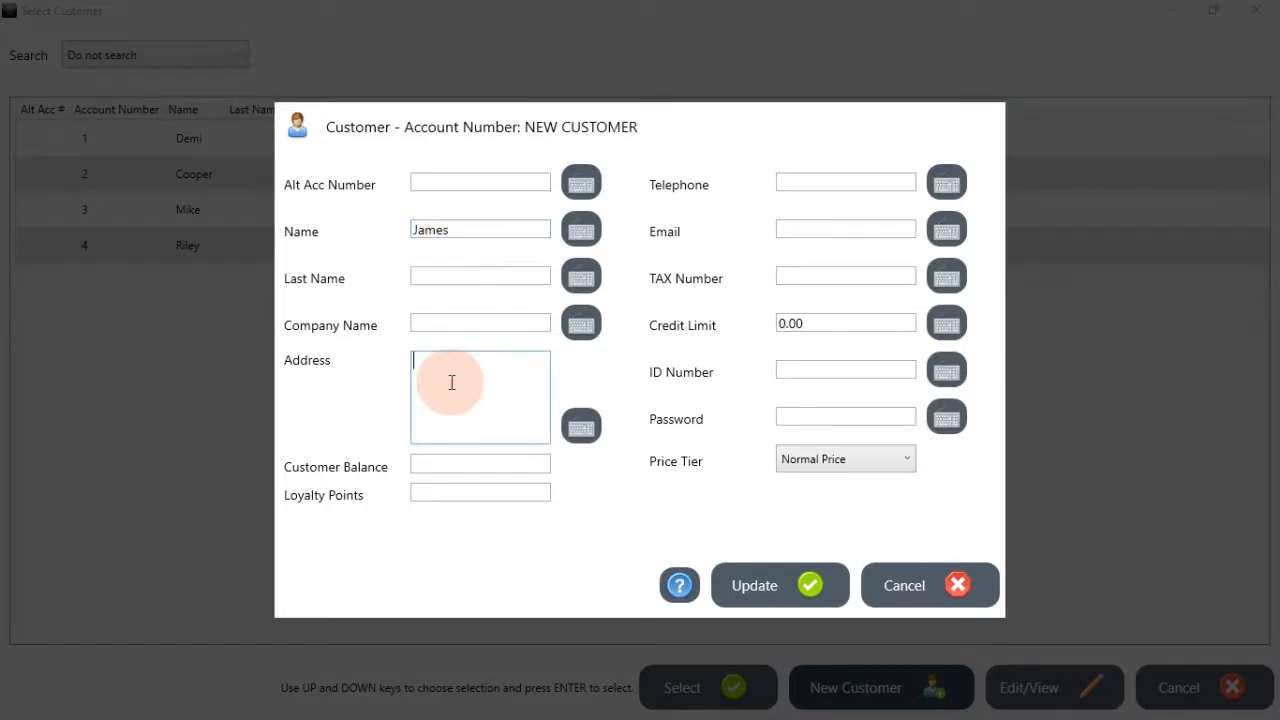
type("100 Beach Road")
key("Return")
type("Cape Town")
left_click(789, 177)
left_click(786, 177)
type("5")
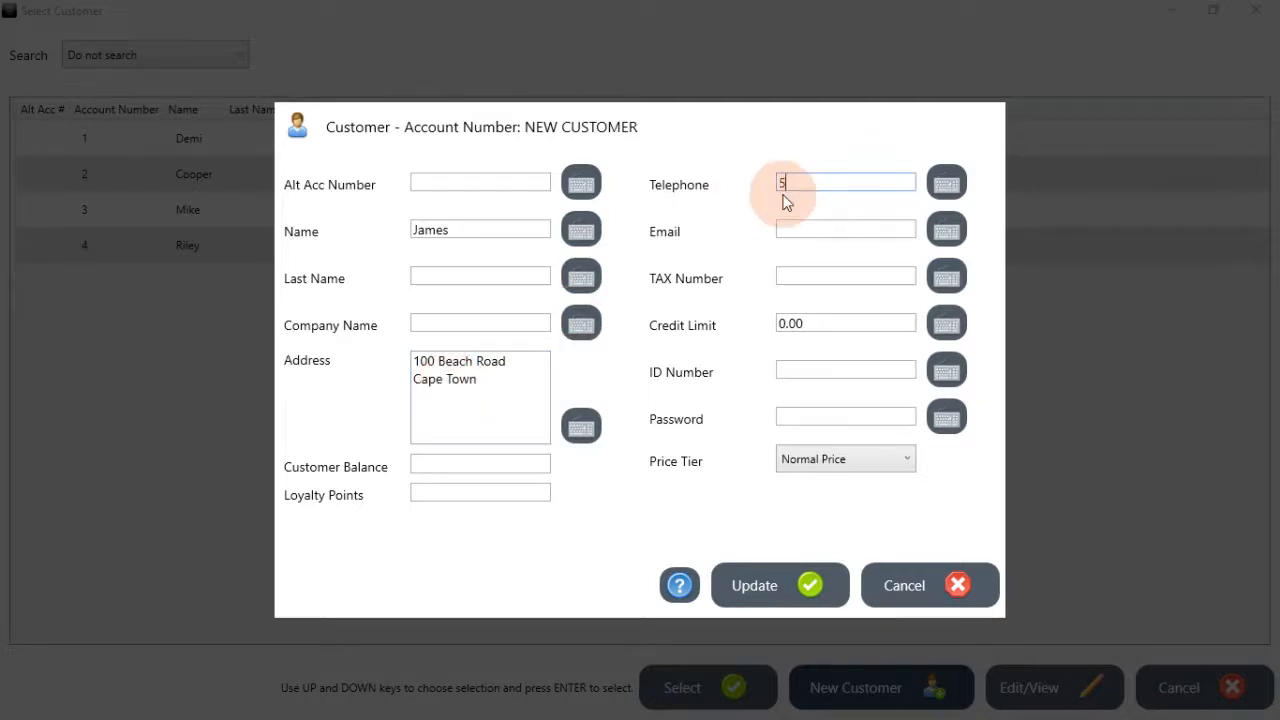
type("45454")
Save the new customer and enter "Deliver before 3 PM" as the order's special delivery instructions
left_click(811, 583)
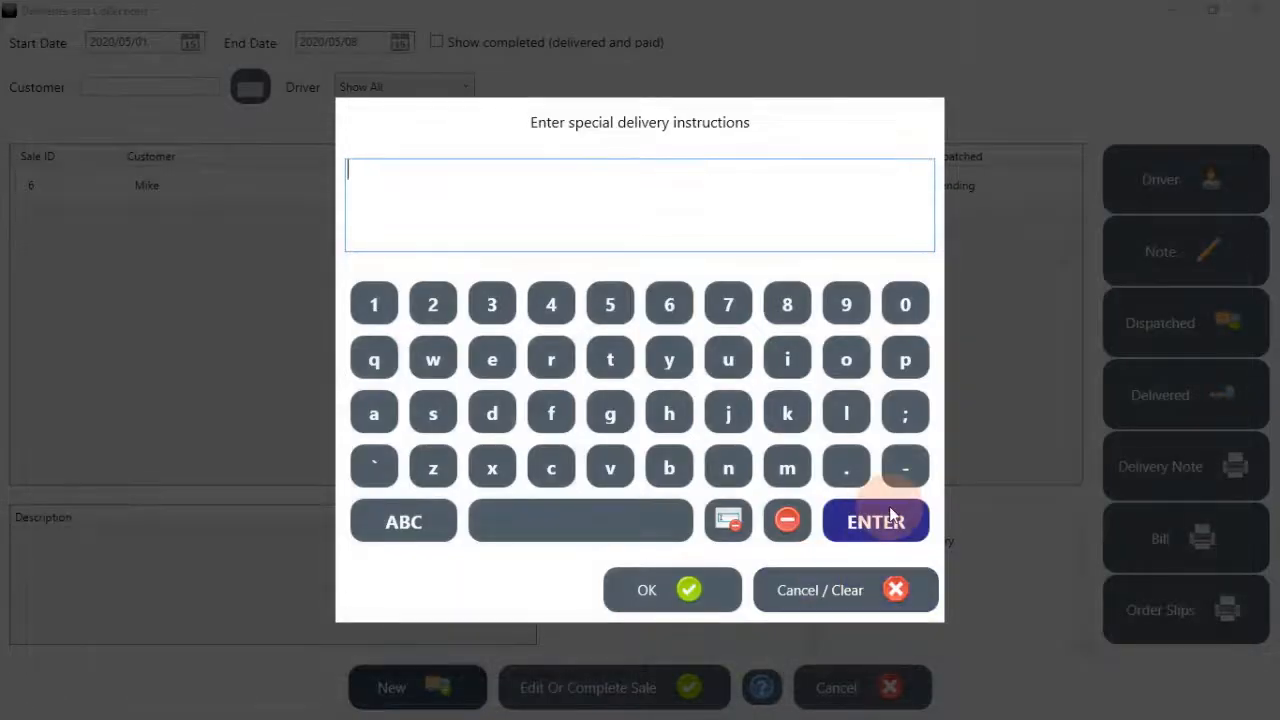
type("Deliver before 3 PM")
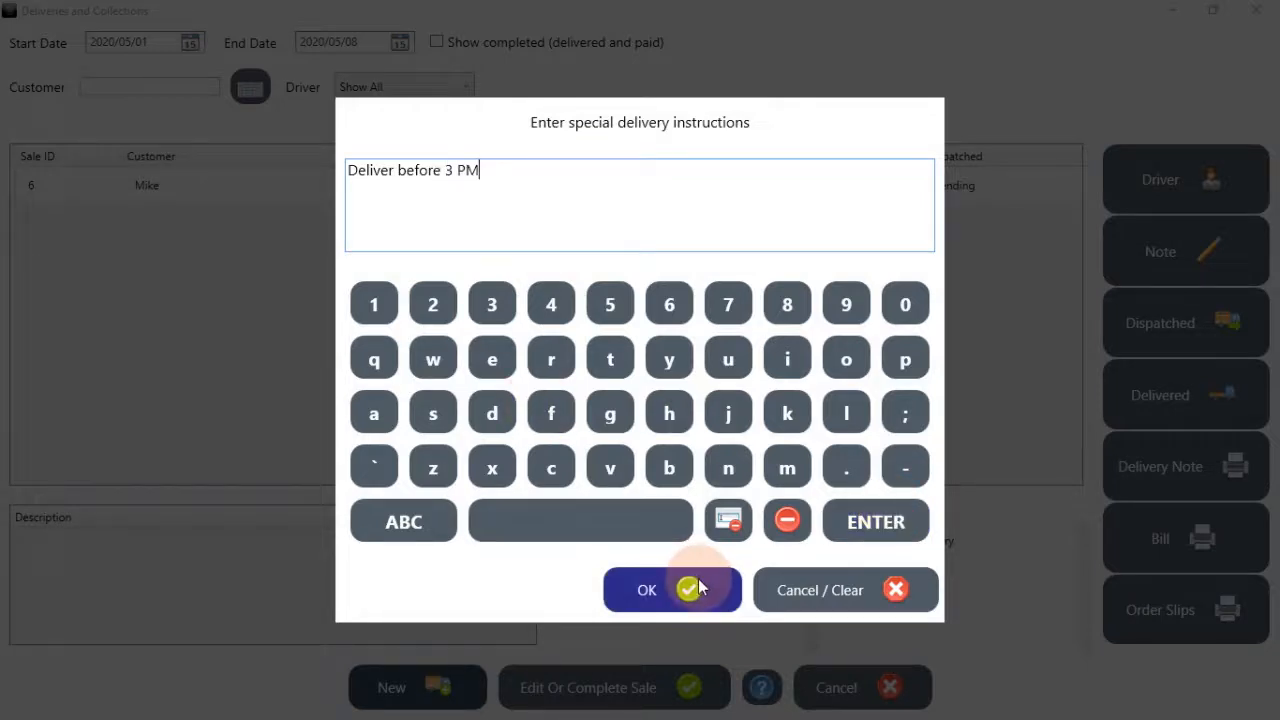
left_click(699, 589)
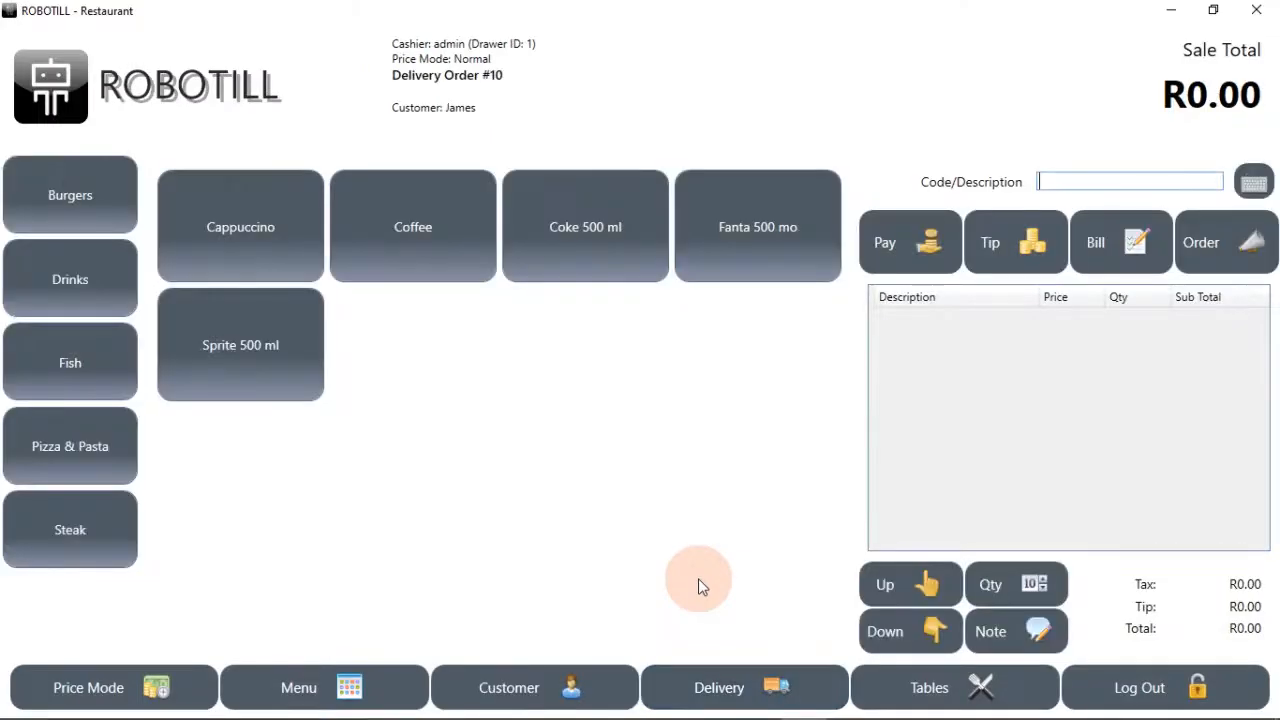
Add a King Beef Burger with Chips as its side to the delivery order
left_click(28, 182)
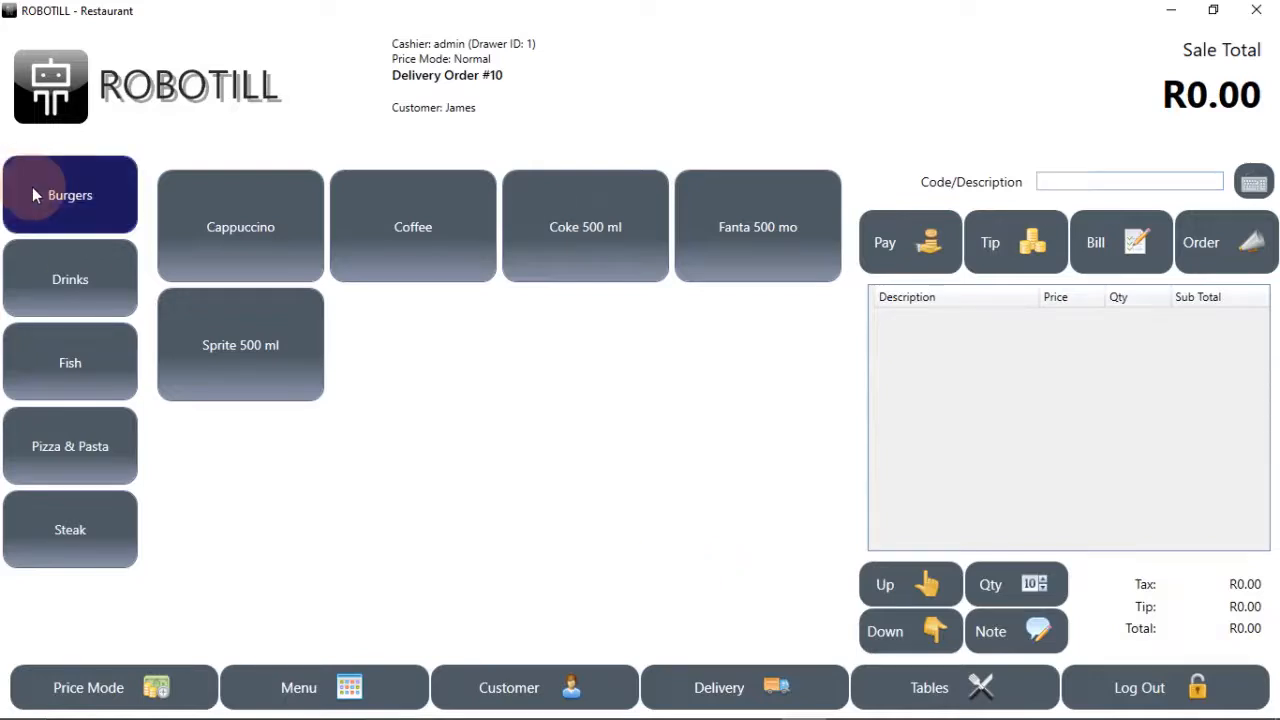
left_click(232, 310)
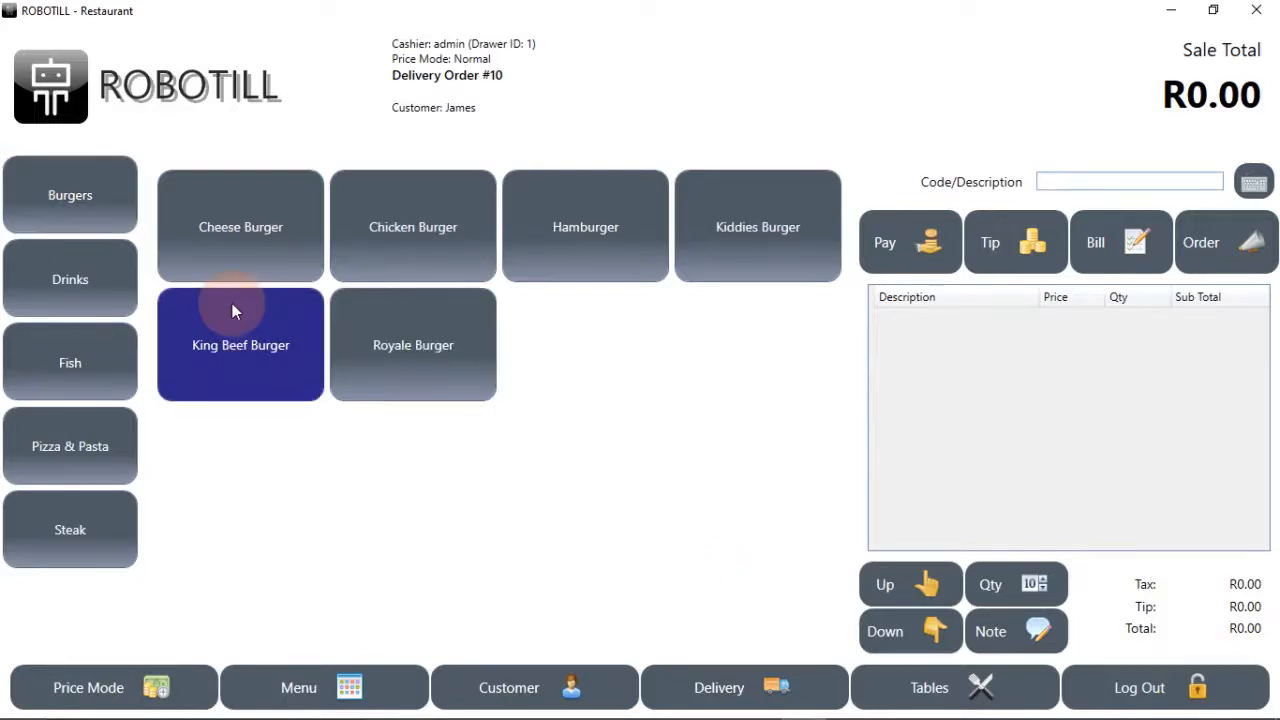
left_click(468, 235)
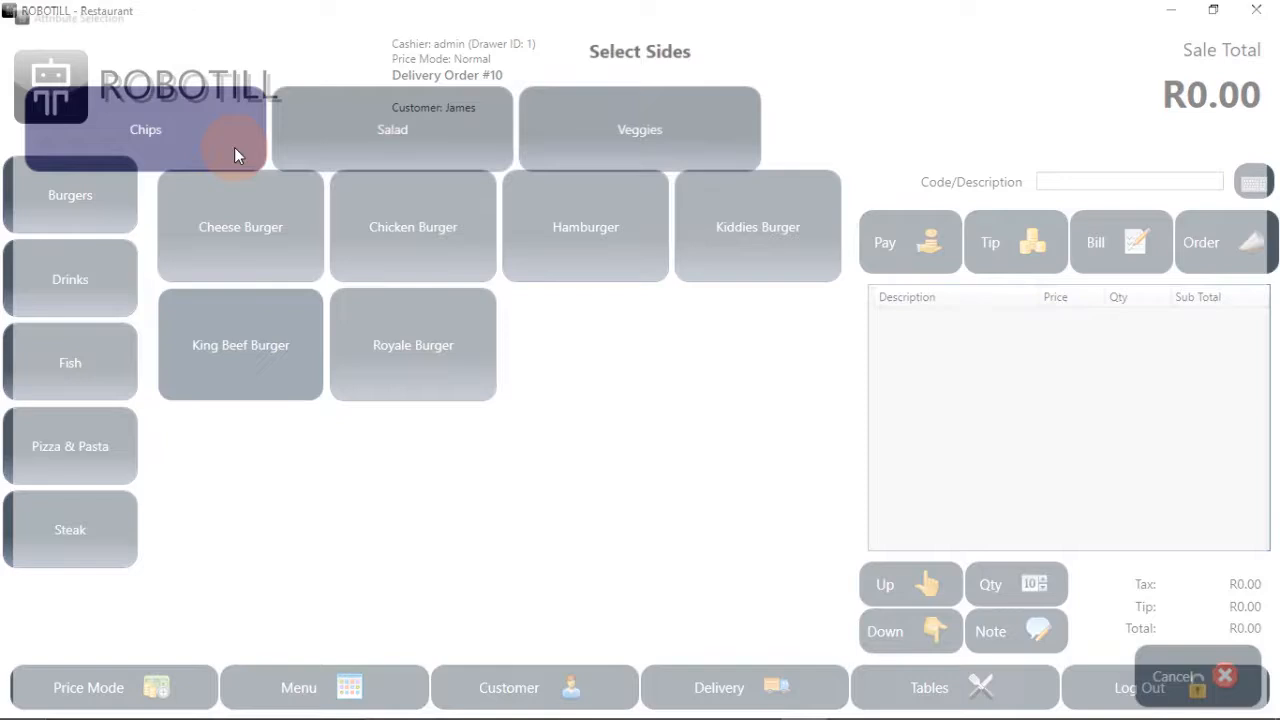
left_click(234, 147)
Add a Cappuccino and a Coffee with No Milk to the delivery order
left_click(76, 243)
left_click(254, 212)
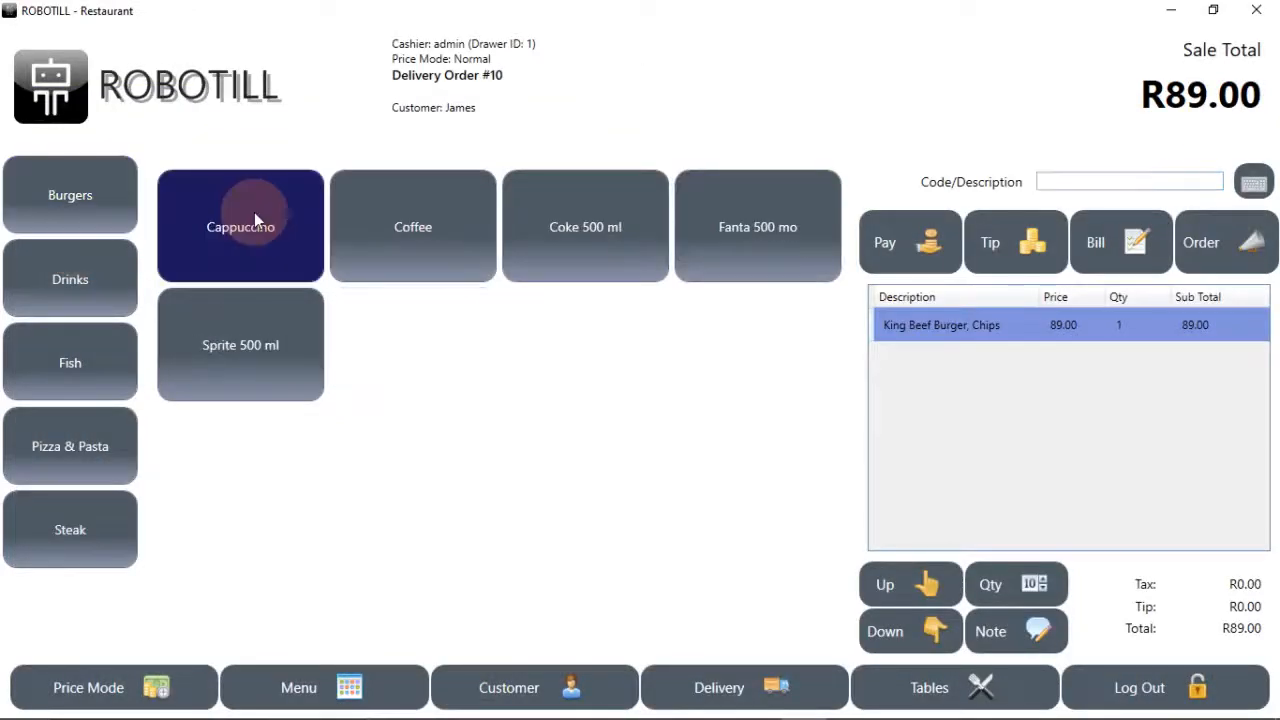
left_click(418, 251)
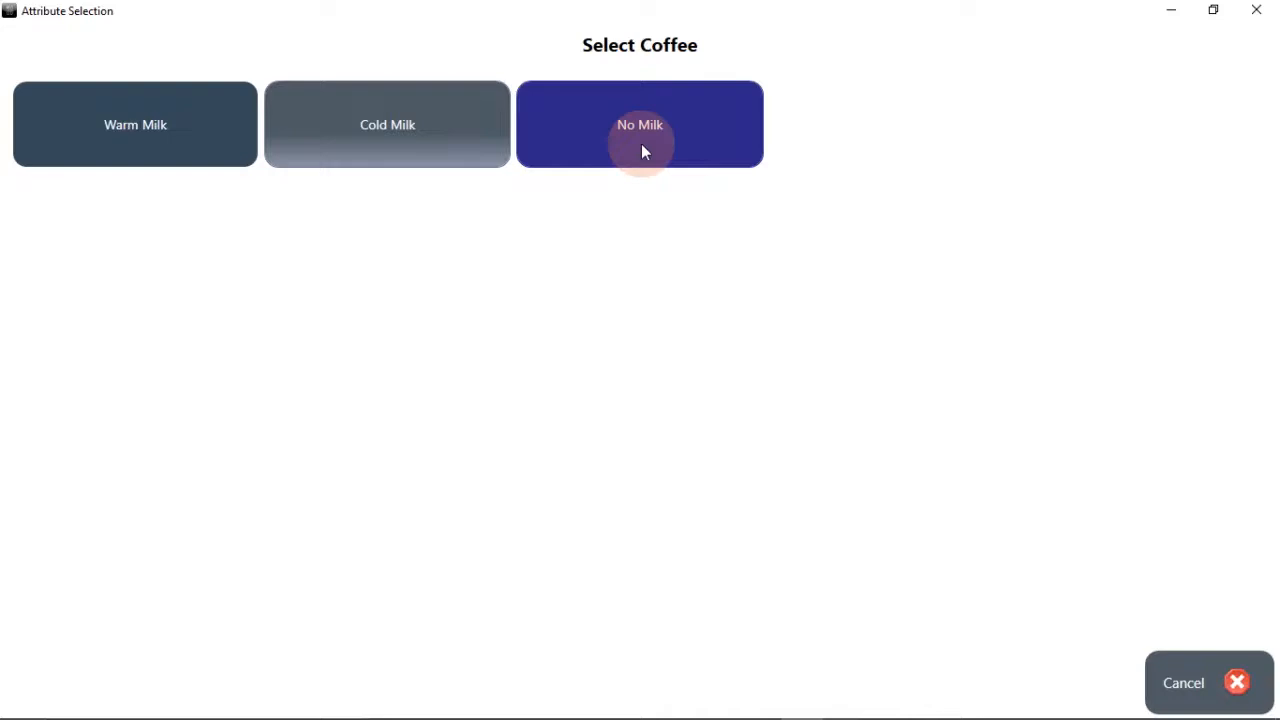
left_click(641, 143)
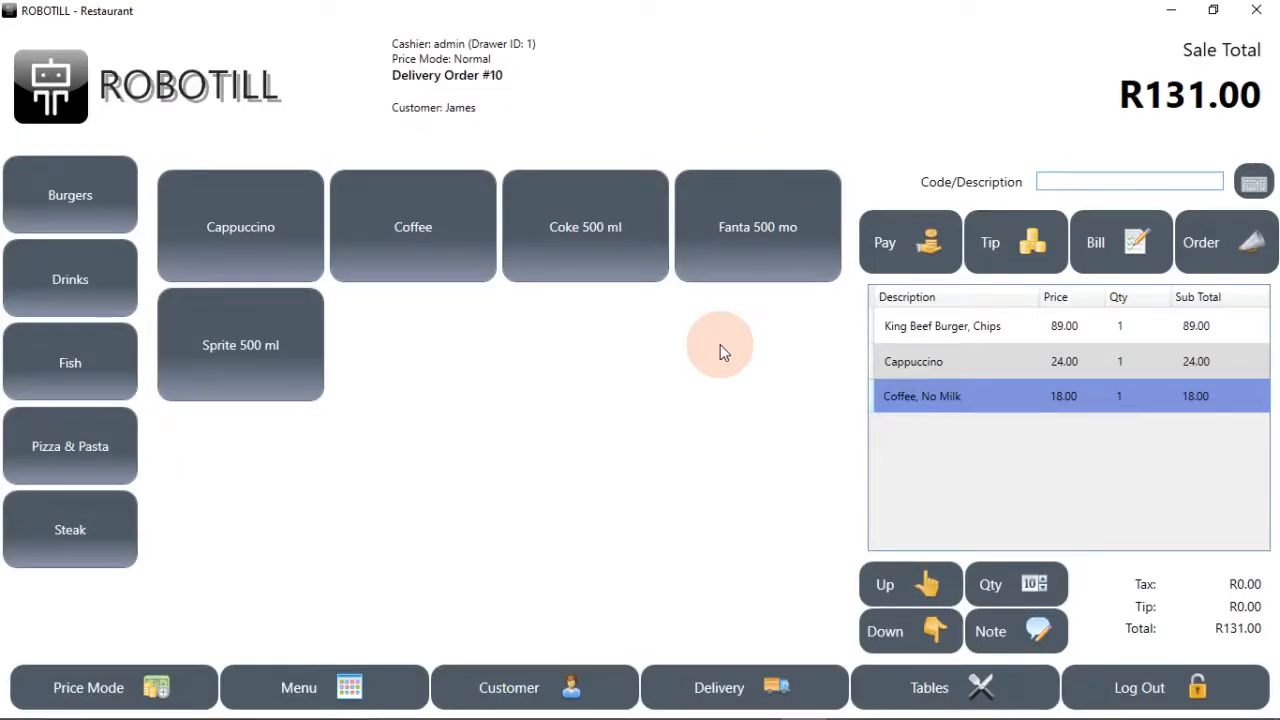
Take full payment for the delivery order by EFT with reference number 5454
left_click(936, 258)
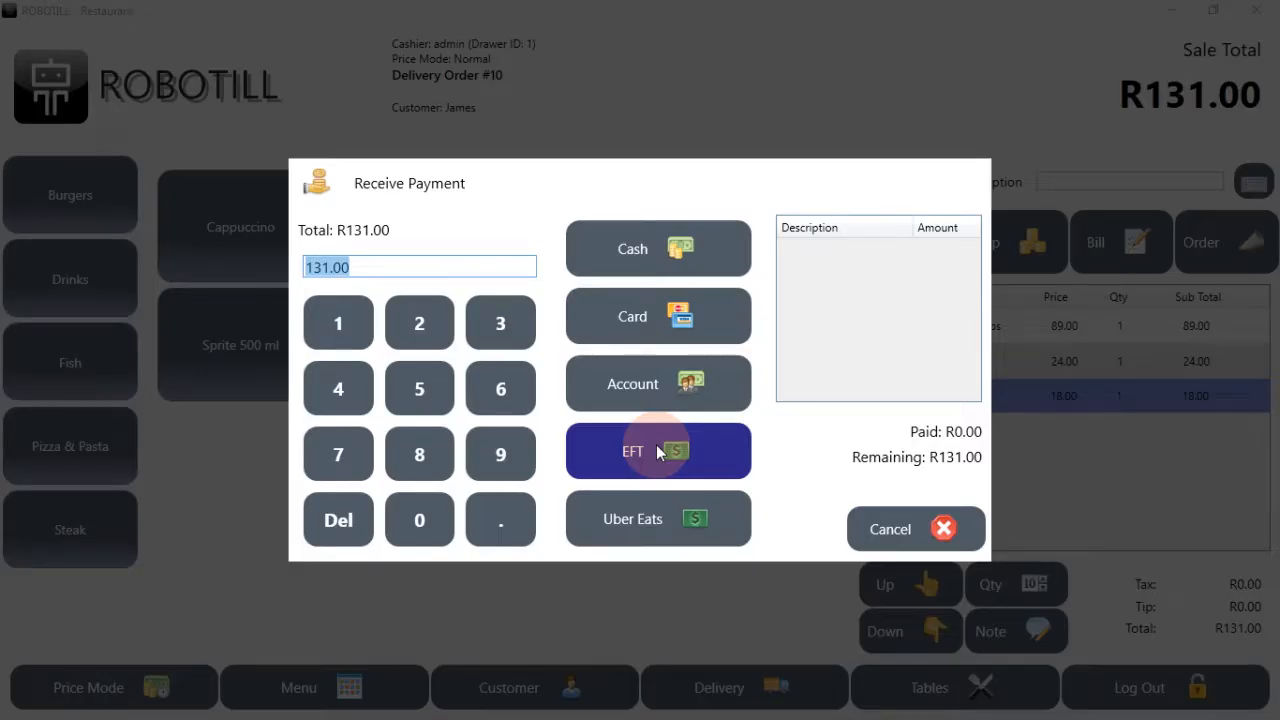
left_click(658, 452)
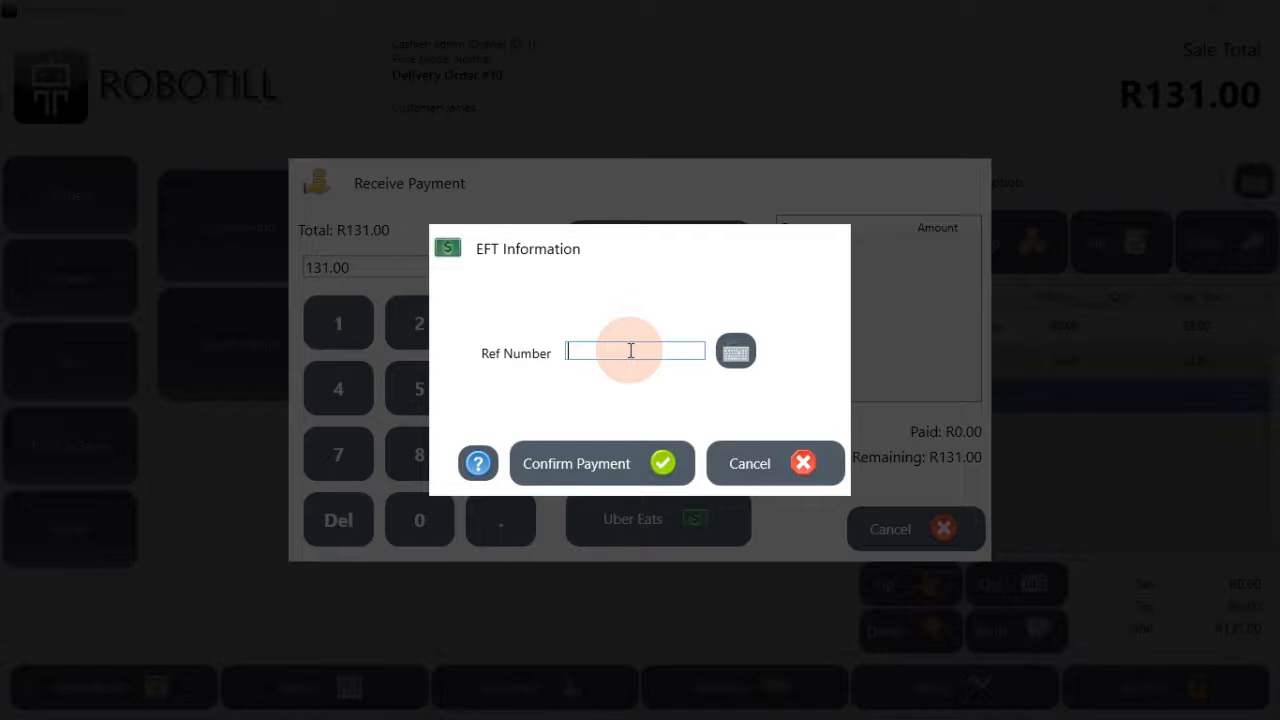
type("5454")
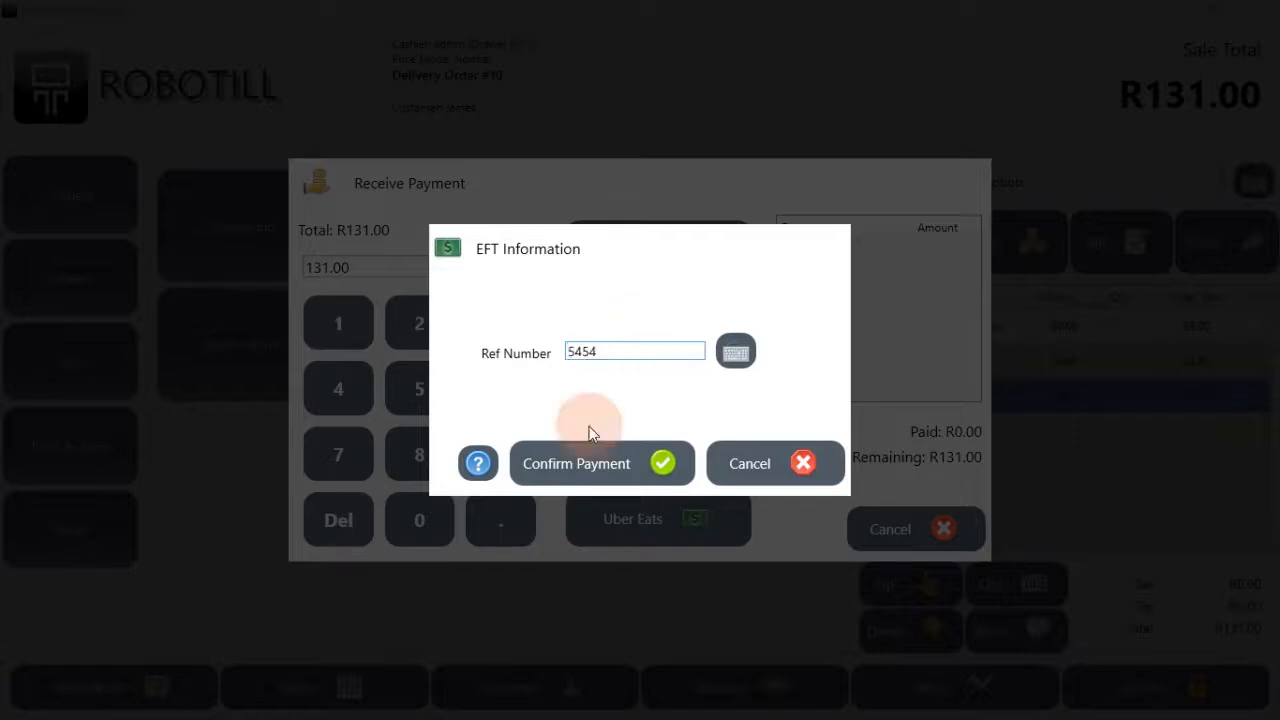
left_click(588, 448)
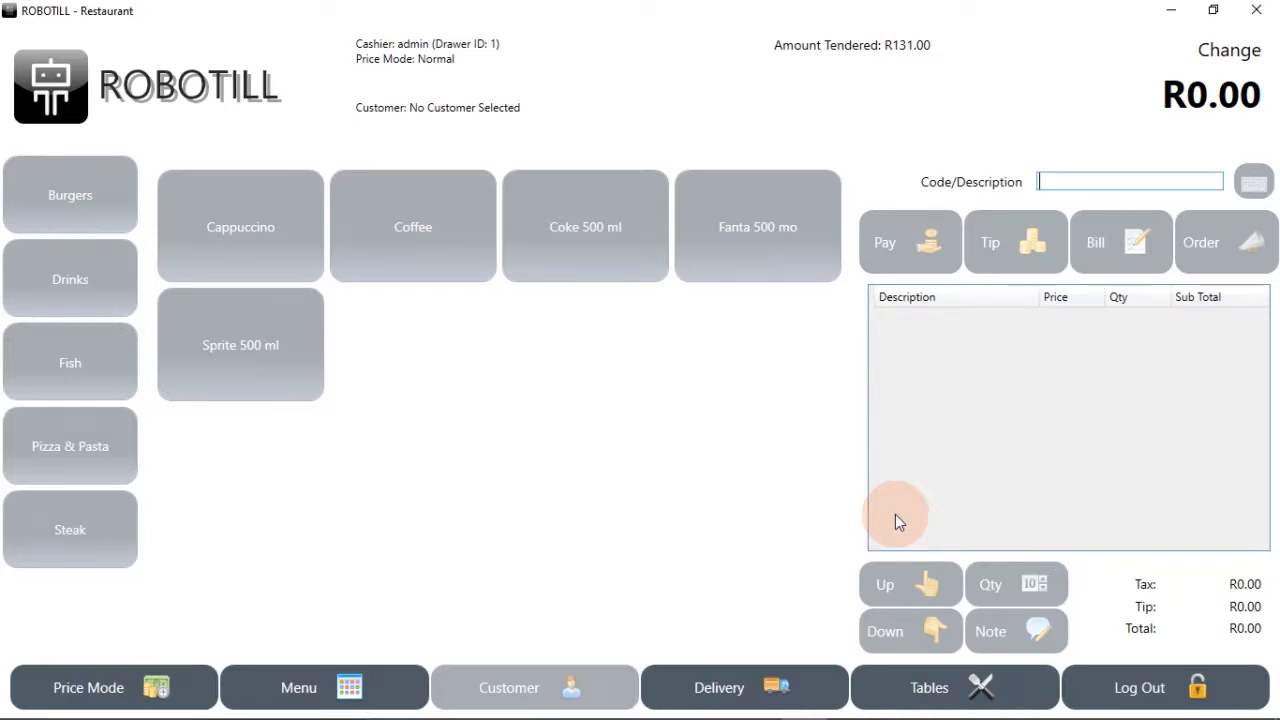
left_click(813, 681)
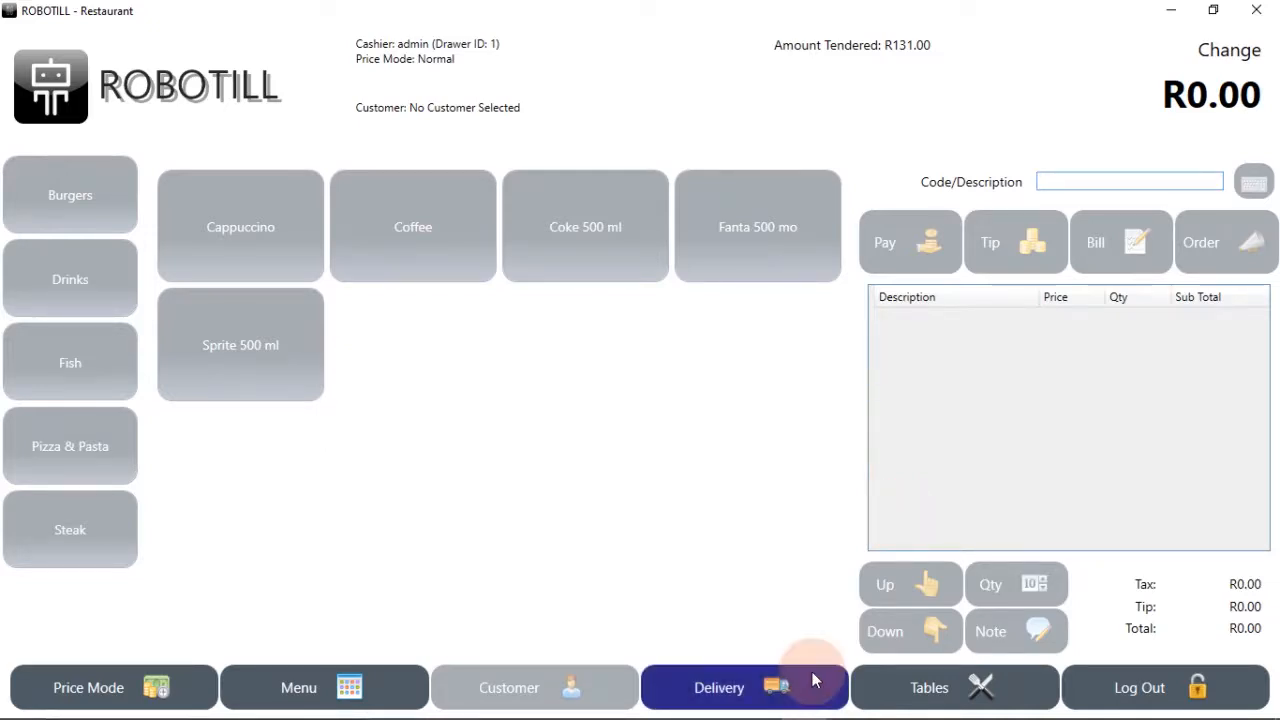
left_click(362, 685)
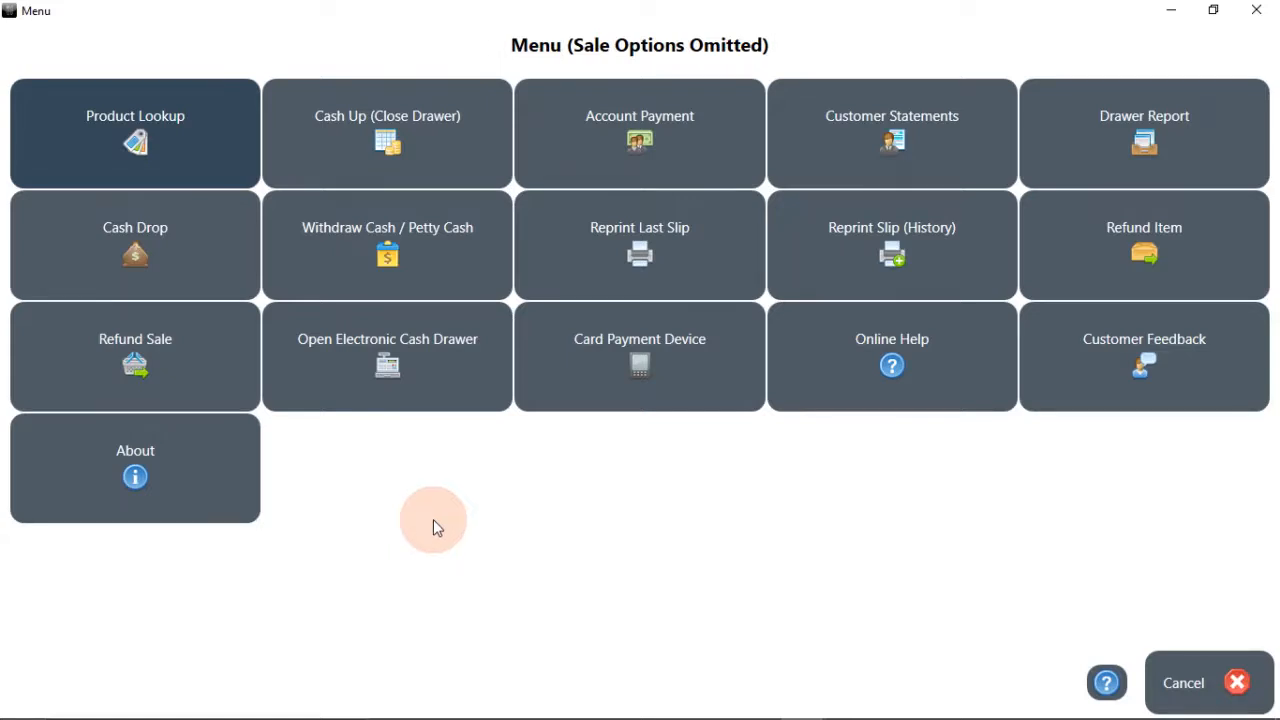
left_click(550, 240)
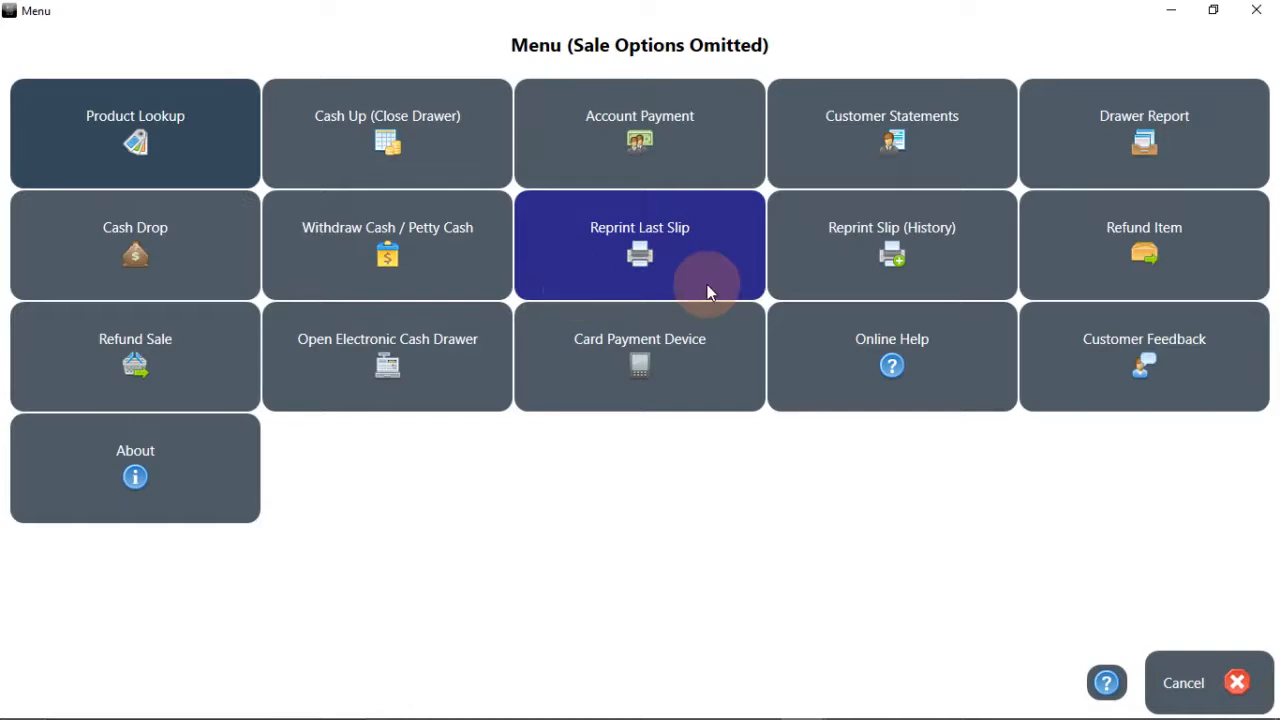
left_click(1229, 662)
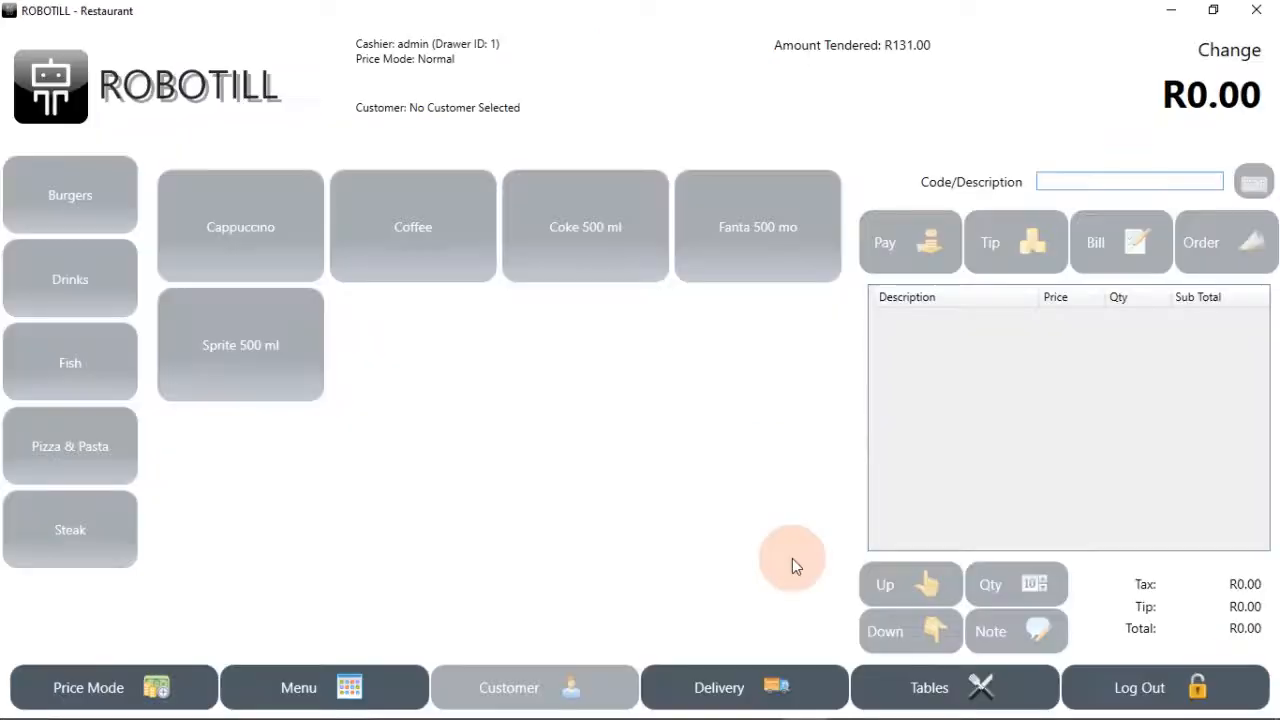
Assign the driver listed right after Uber Eats to the paid order in the deliveries list
left_click(745, 684)
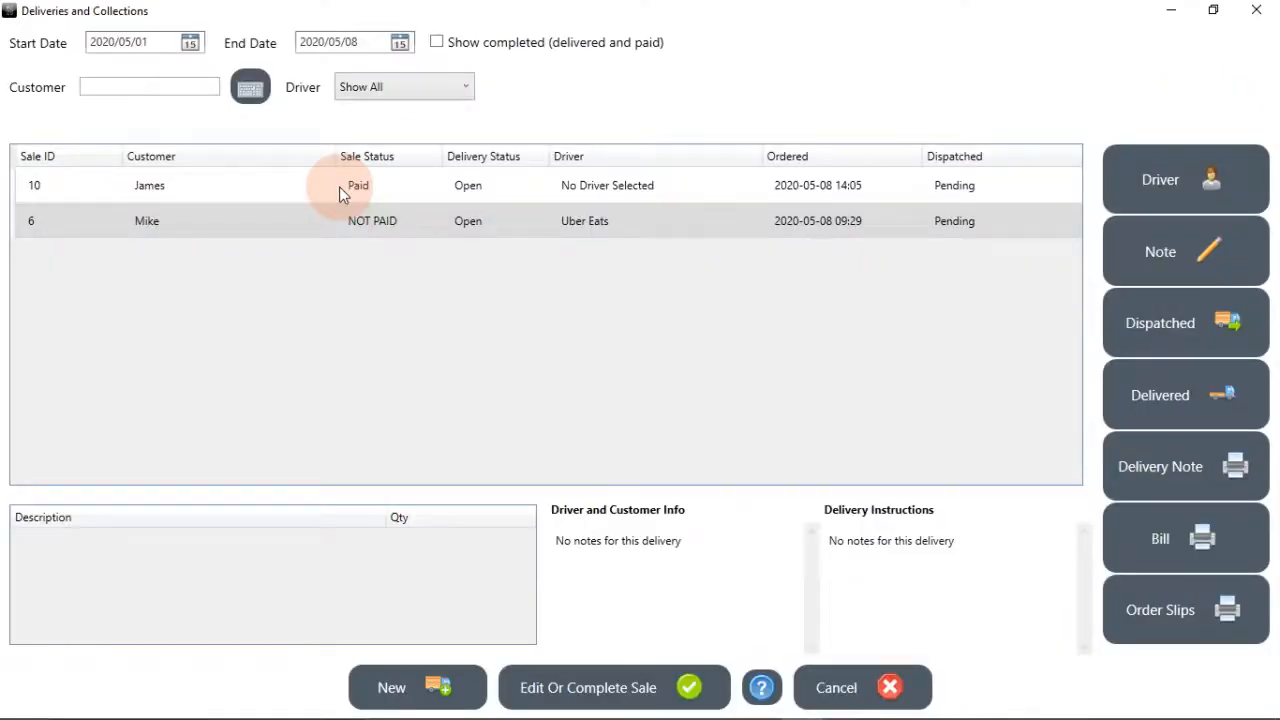
left_click(339, 186)
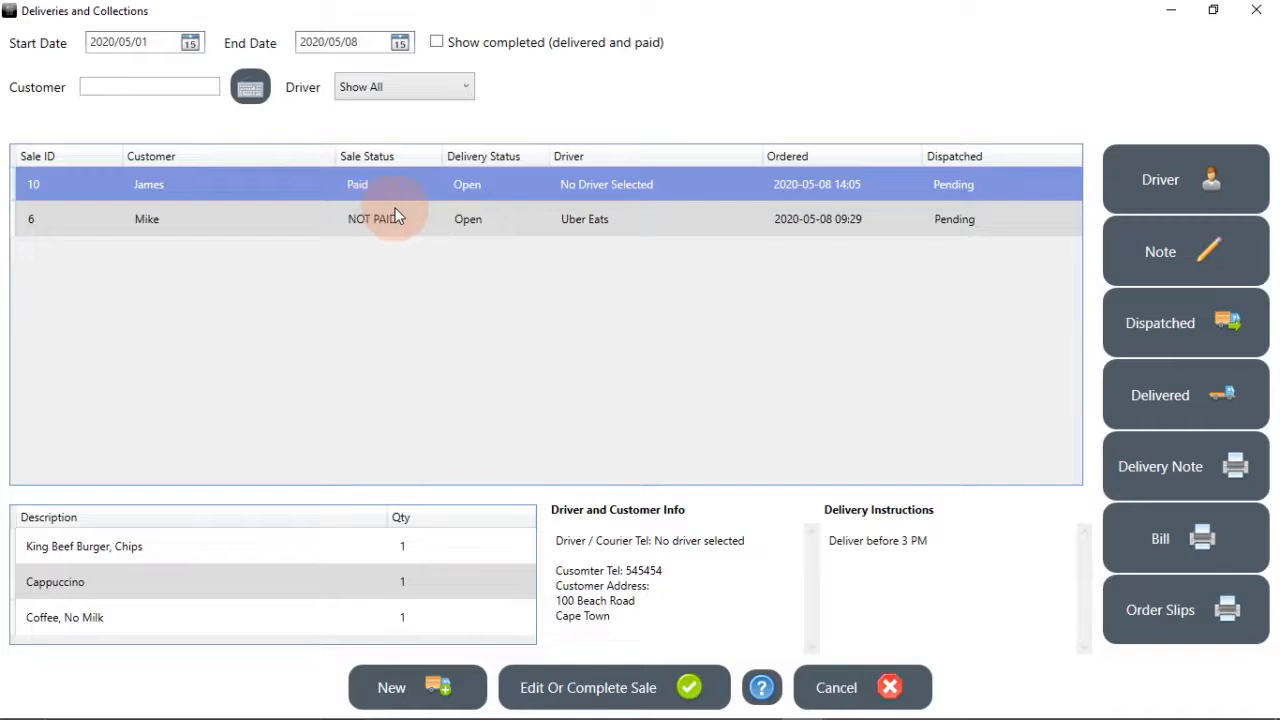
left_click(1149, 180)
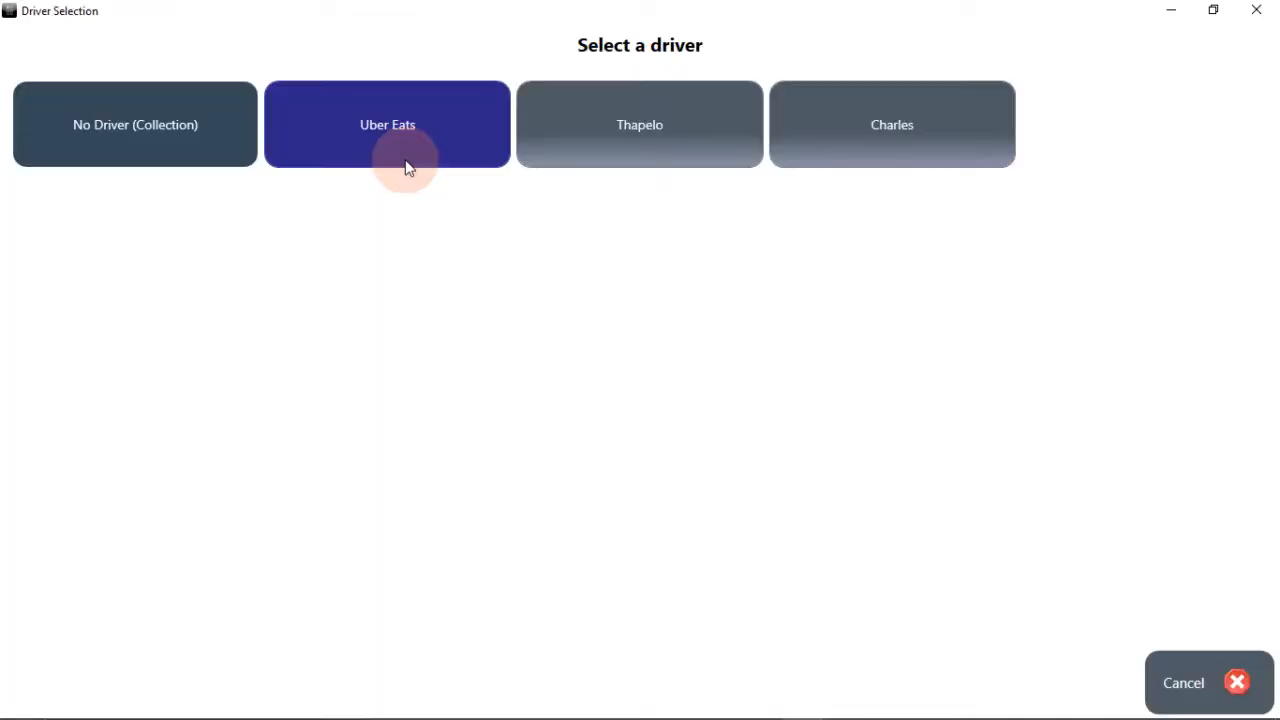
left_click(612, 155)
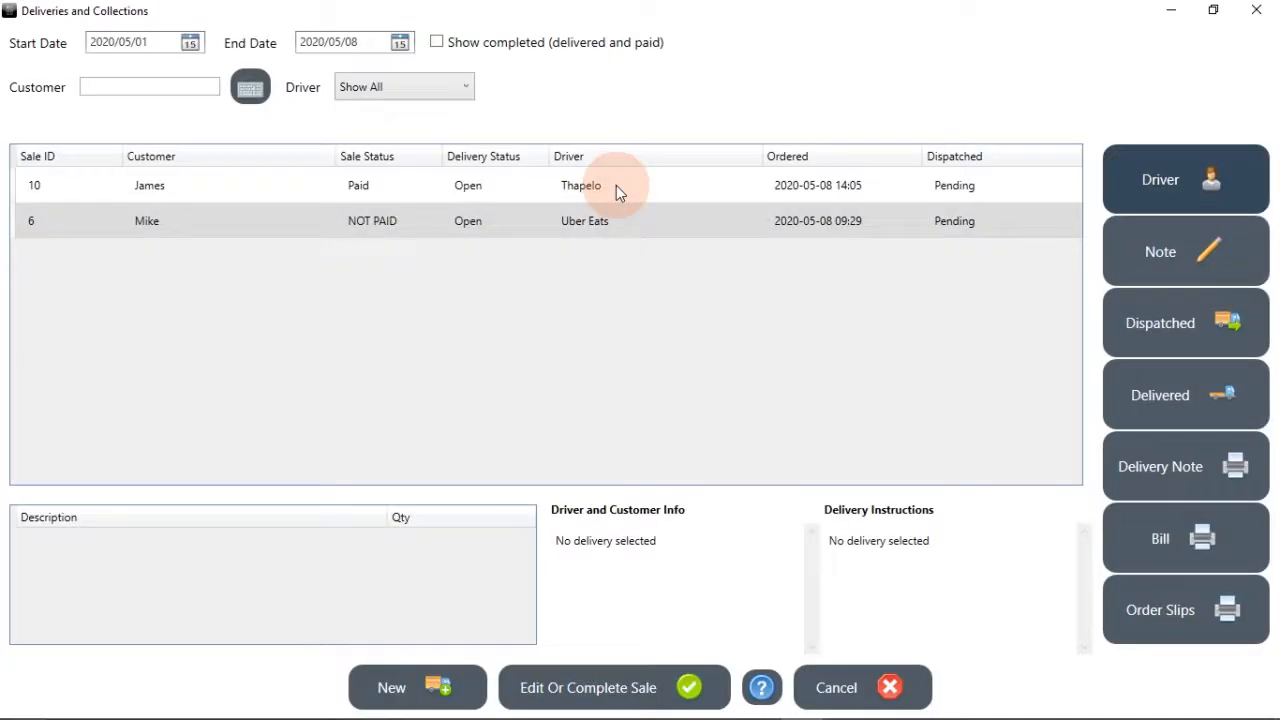
Mark the paid delivery order as dispatched
left_click(616, 190)
left_click(1203, 325)
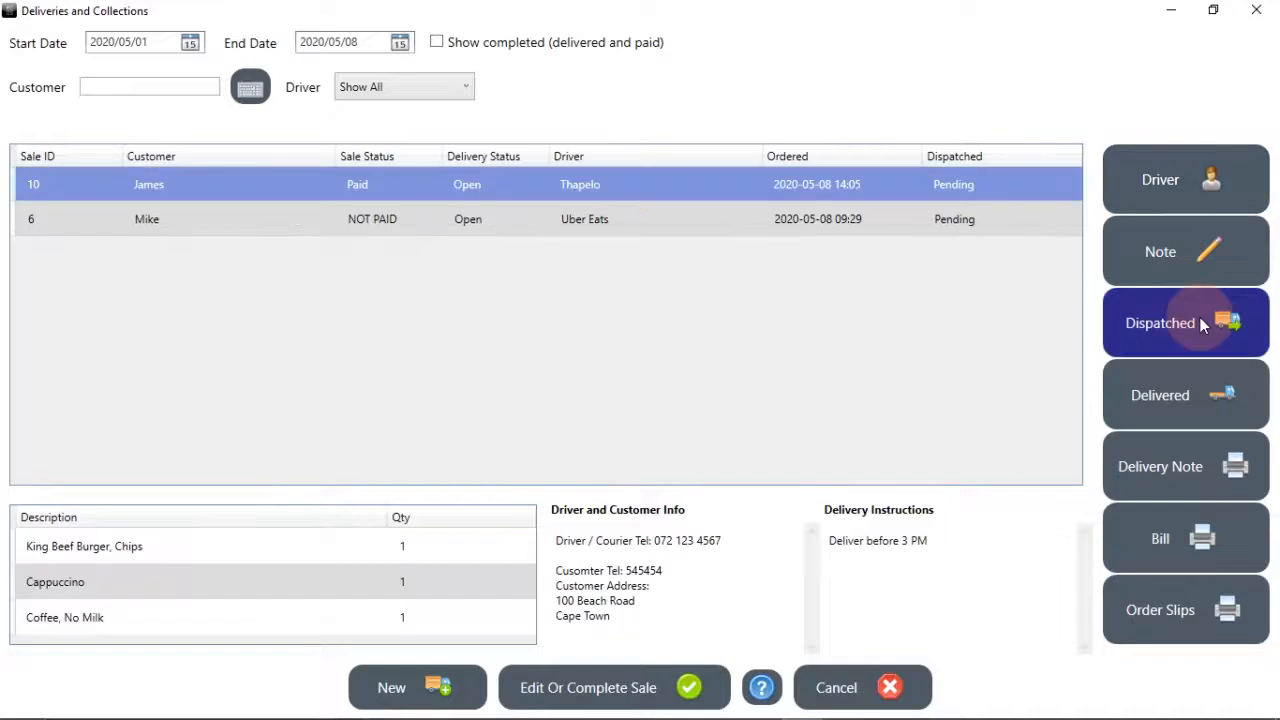
left_click(1218, 600)
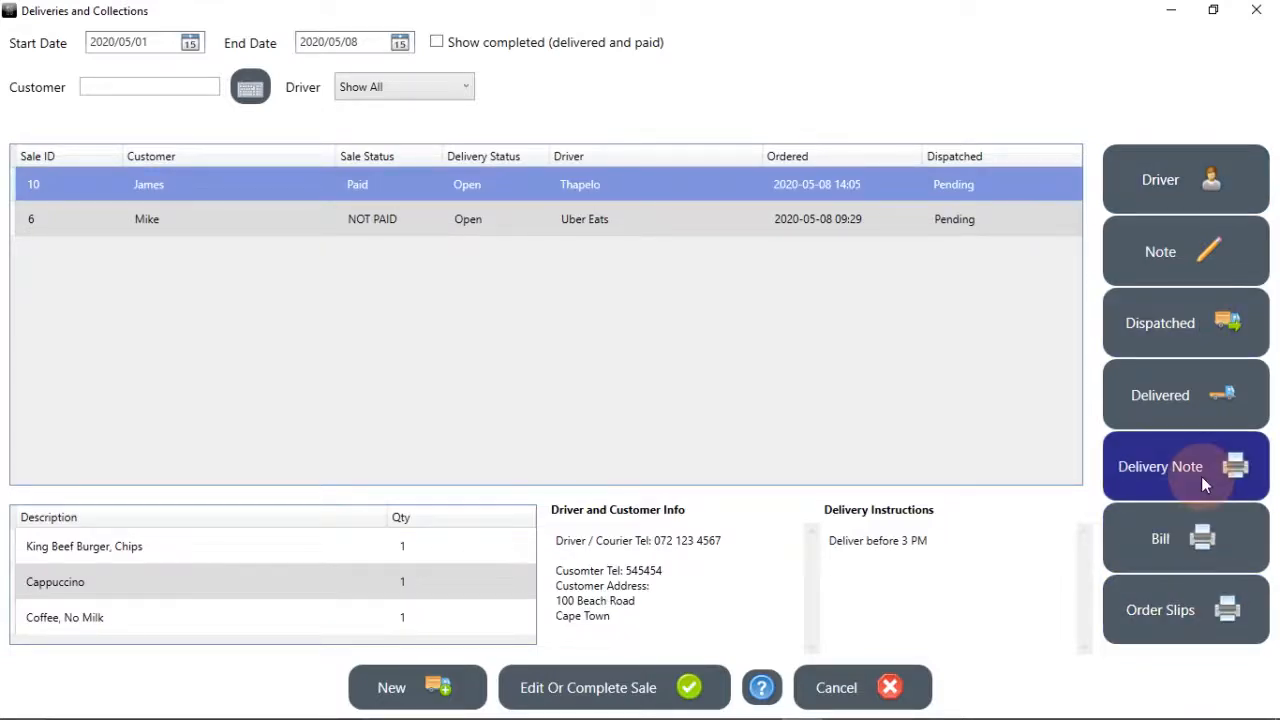
left_click(1242, 481)
left_click(1228, 612)
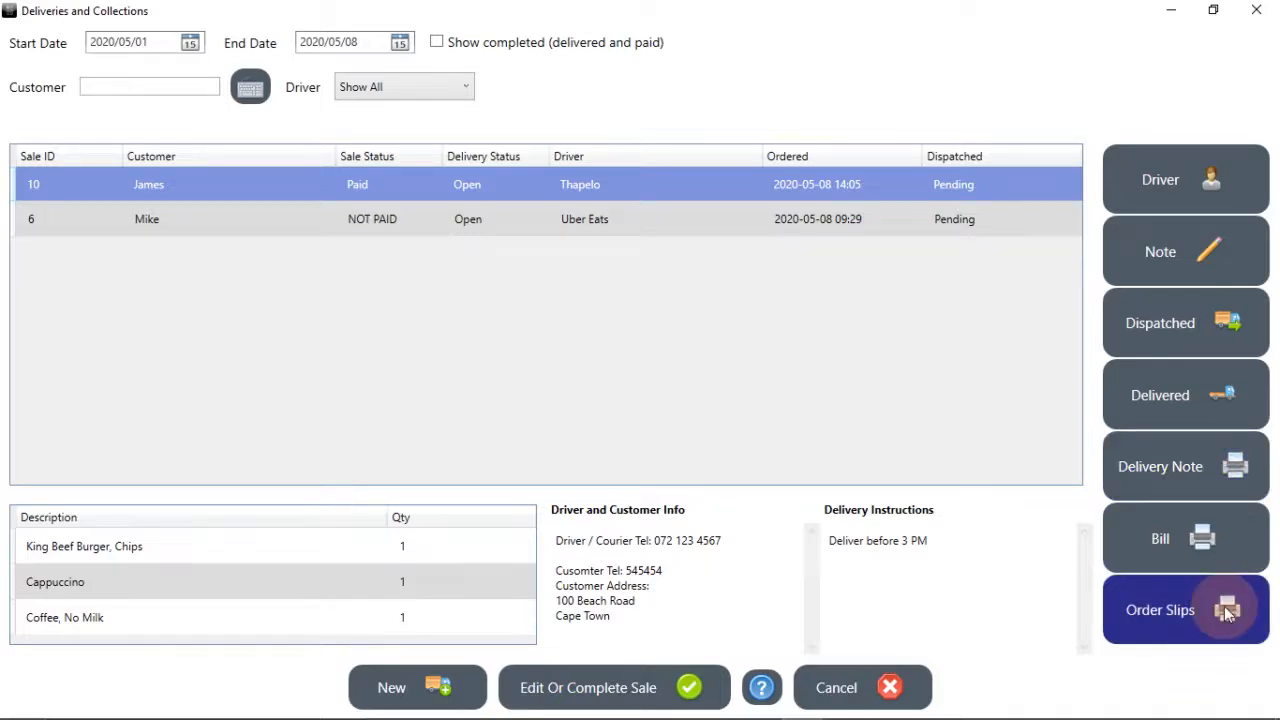
left_click(1210, 323)
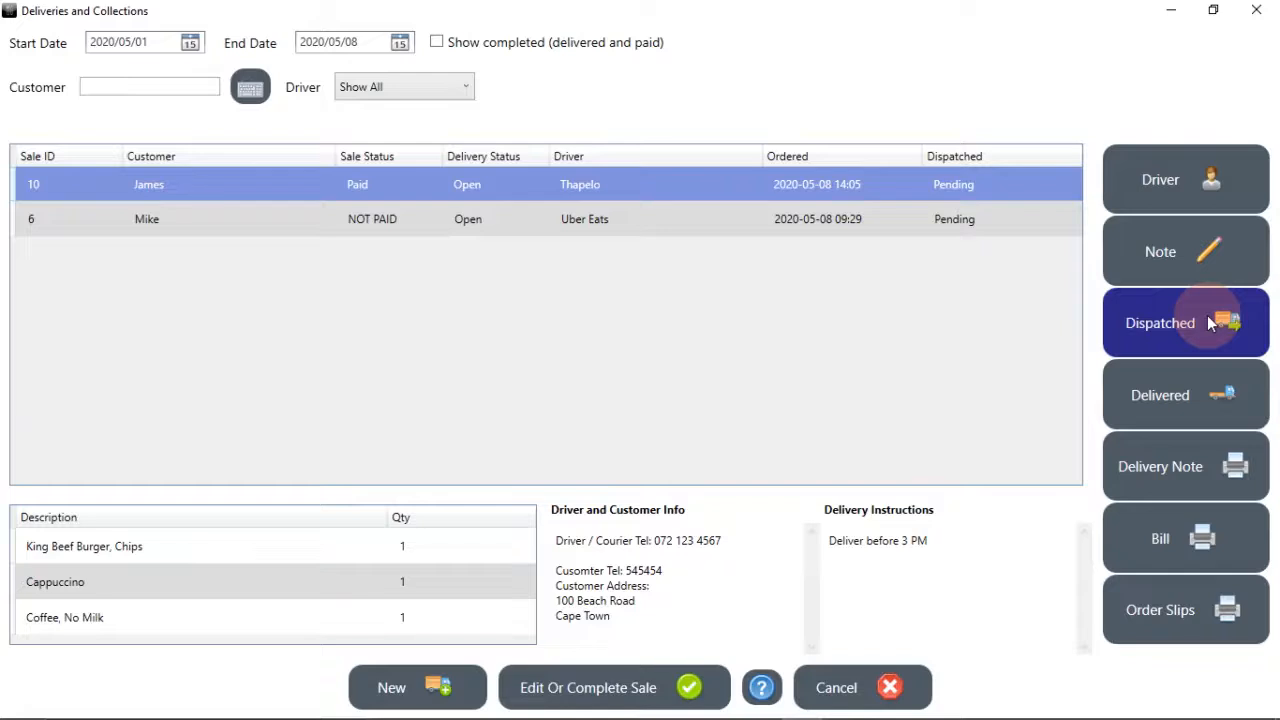
left_click(1210, 323)
left_click(593, 370)
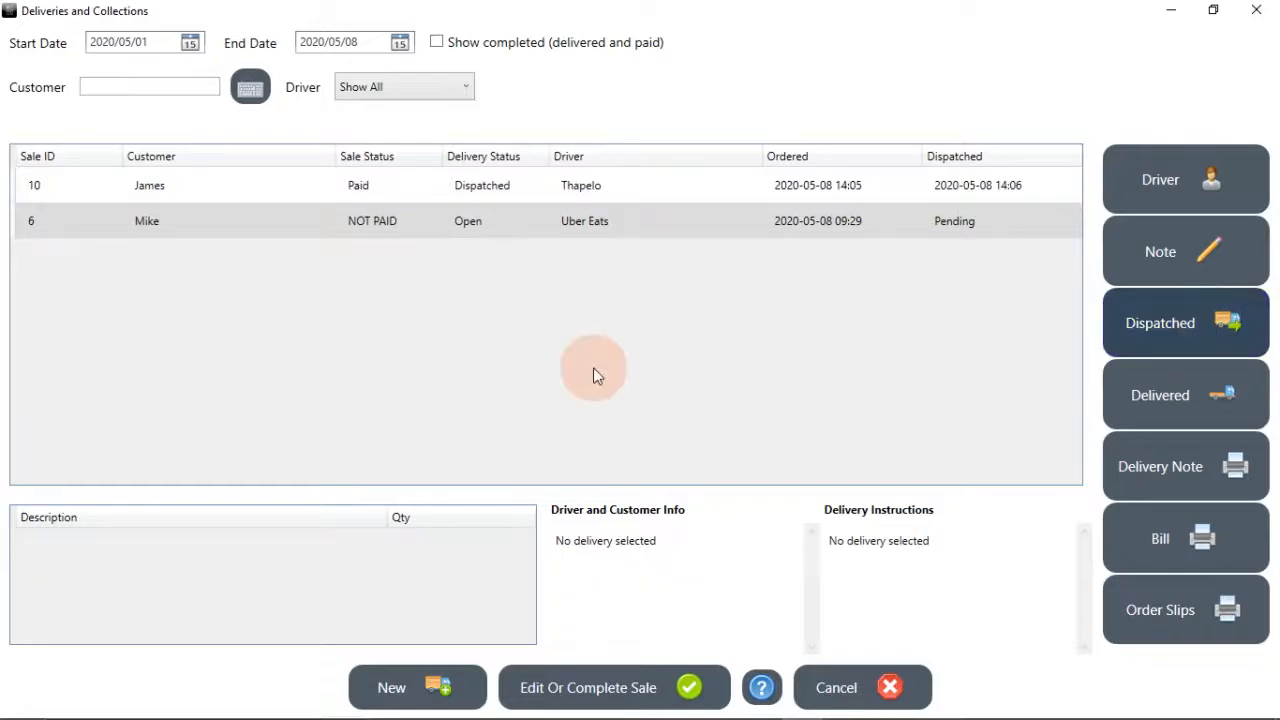
Mark the dispatched order as delivered and log out of the till
left_click(508, 183)
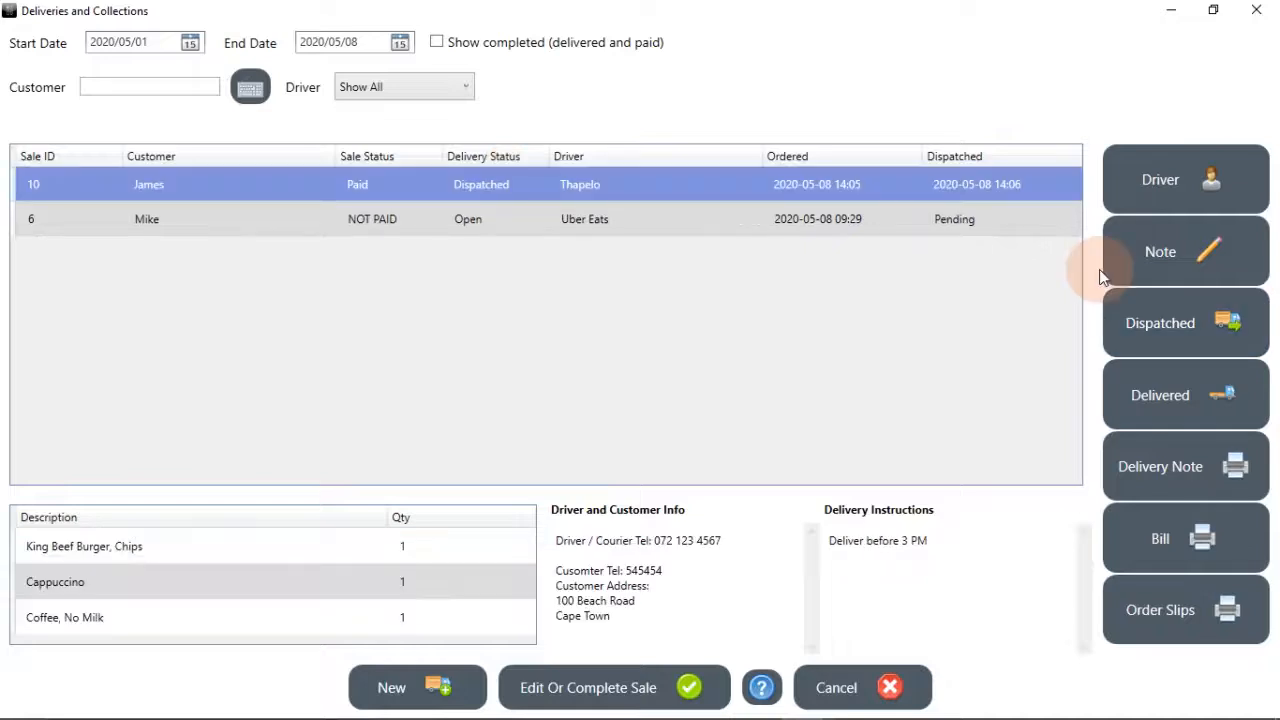
left_click(1188, 388)
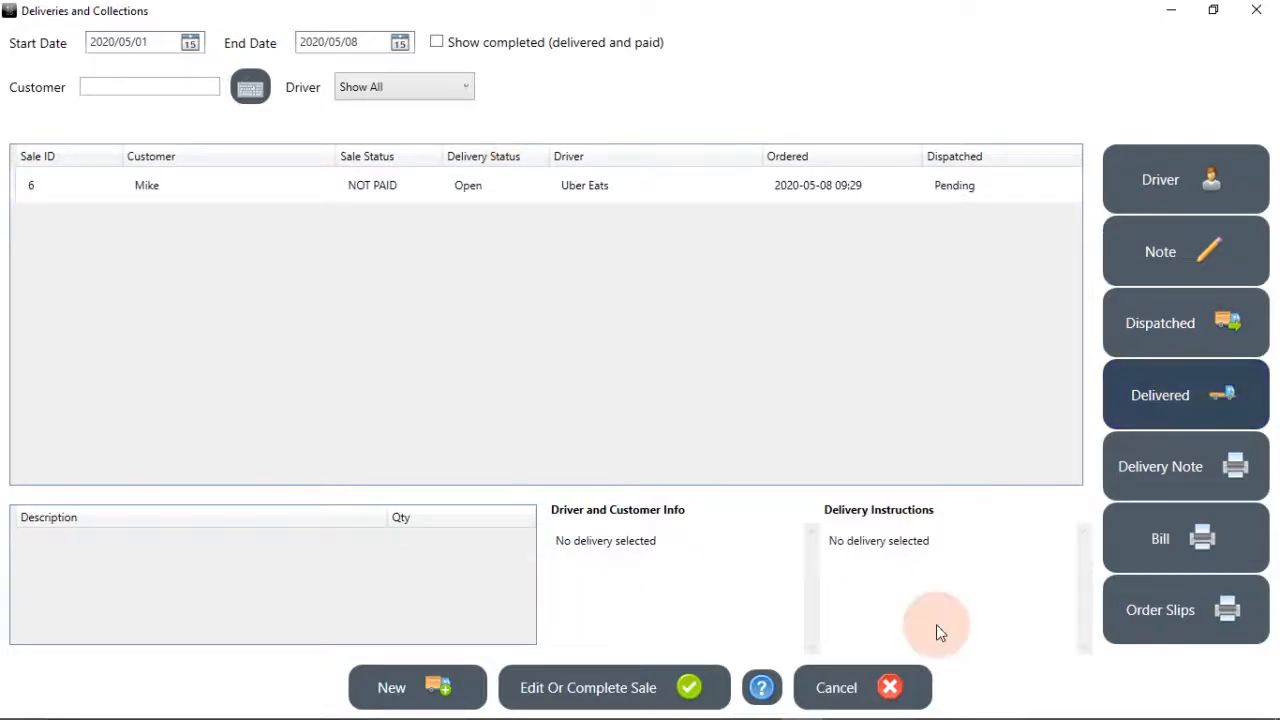
left_click(885, 690)
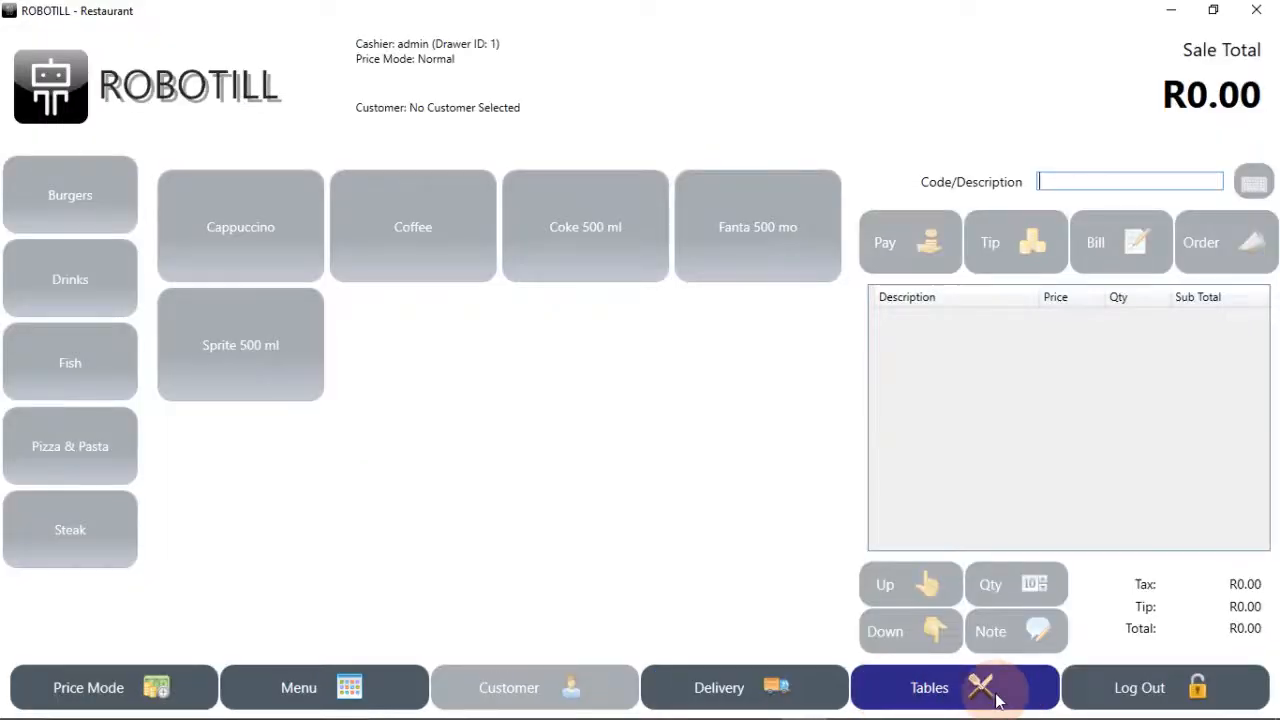
left_click(1083, 697)
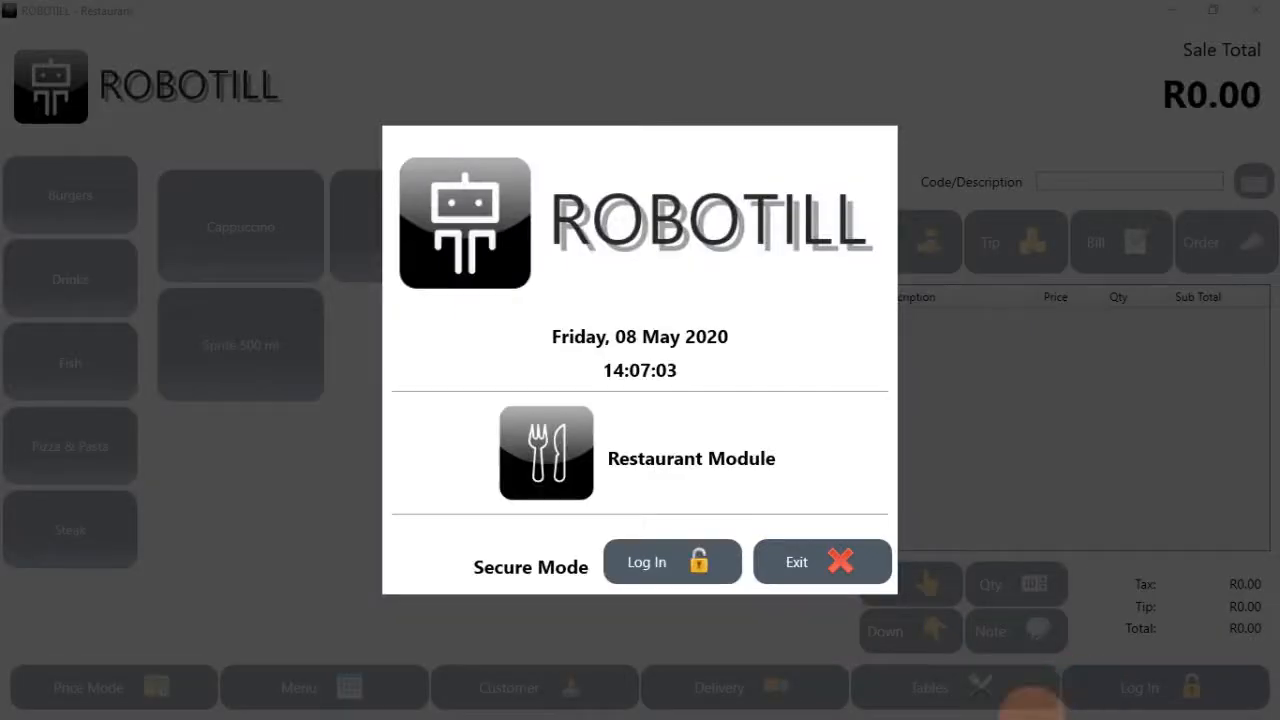